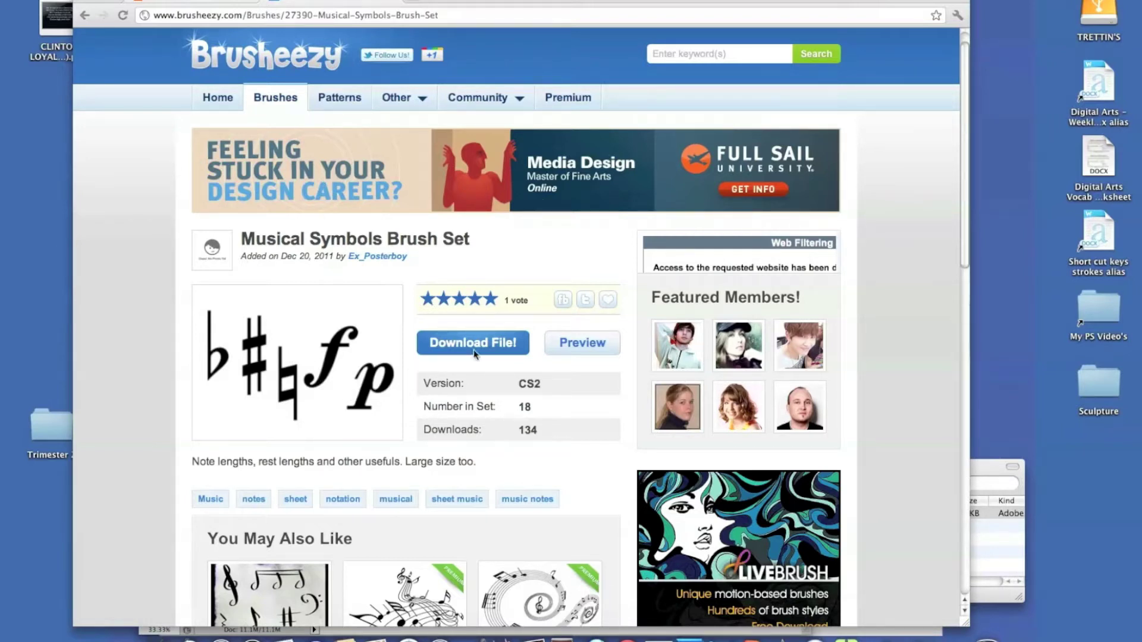
- Move Music Symbols TM.abr from the Downloads folder onto the desktop and close the folder window
left_click(1011, 517)
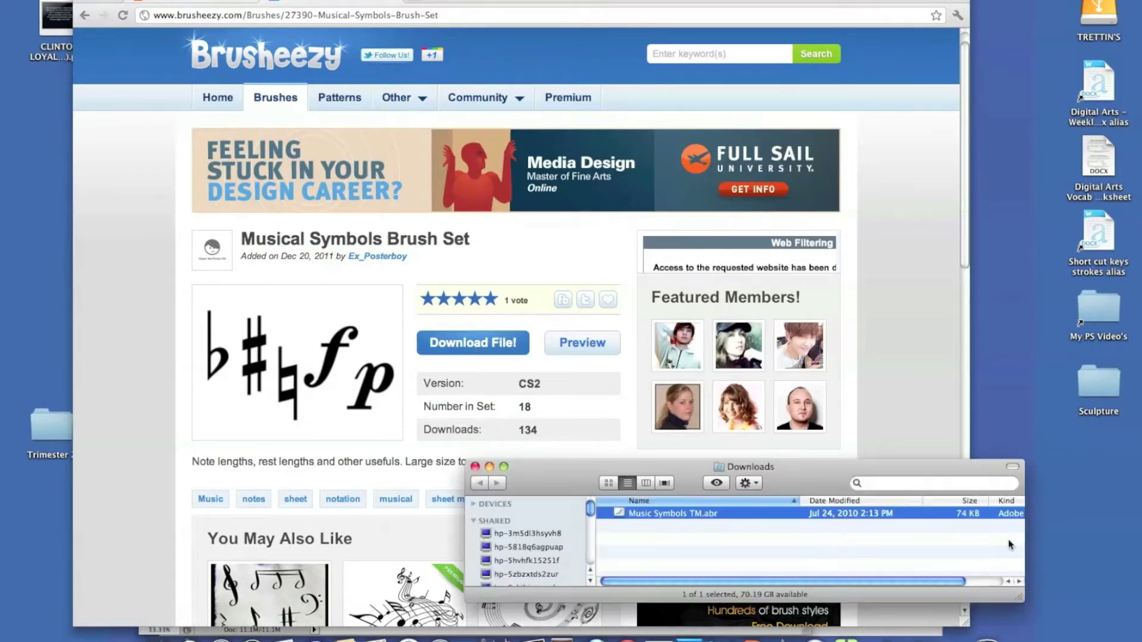
left_click_drag(695, 467, 663, 354)
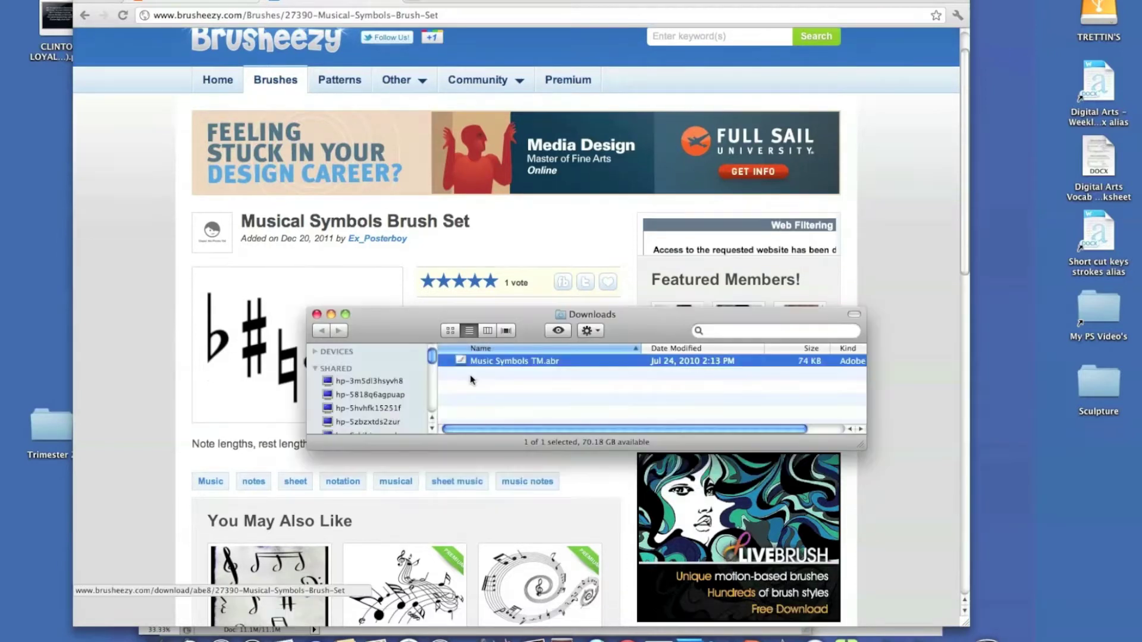
left_click_drag(466, 362, 1036, 515)
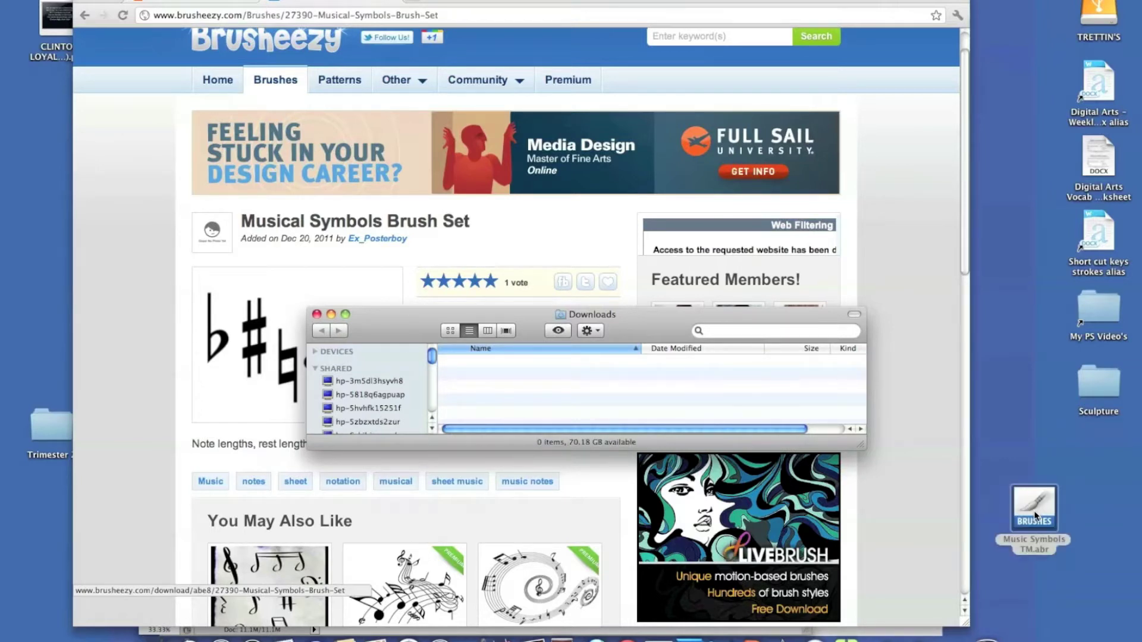
left_click(317, 315)
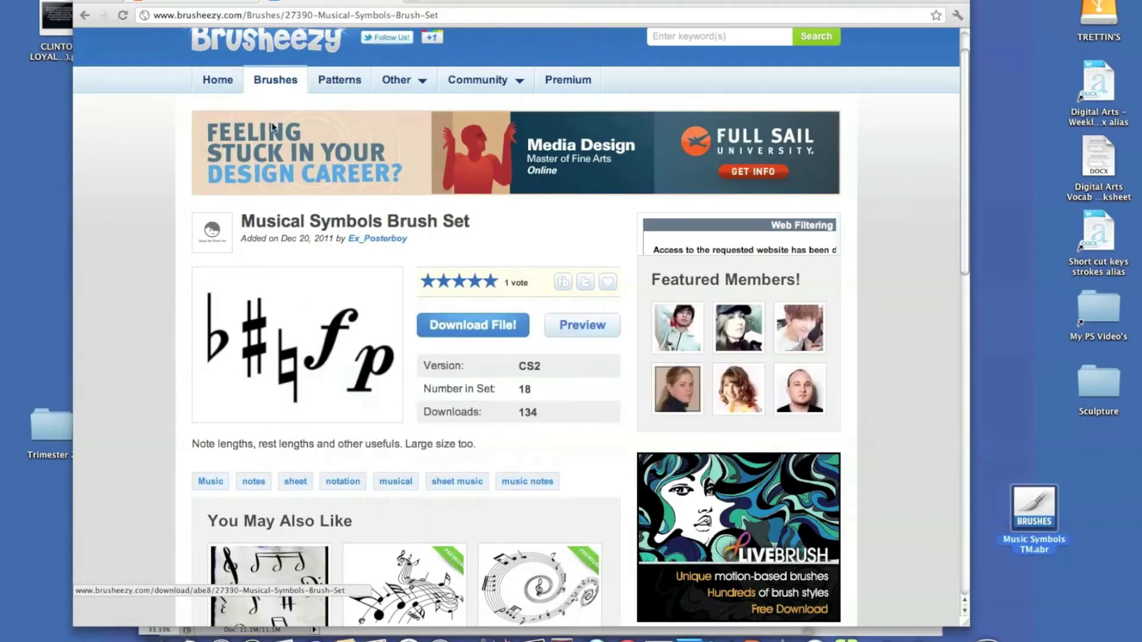
- Switch from the browser to Photoshop and load the Music Symbols TM.abr brush file from the desktop for the Brush tool
key("super+h")
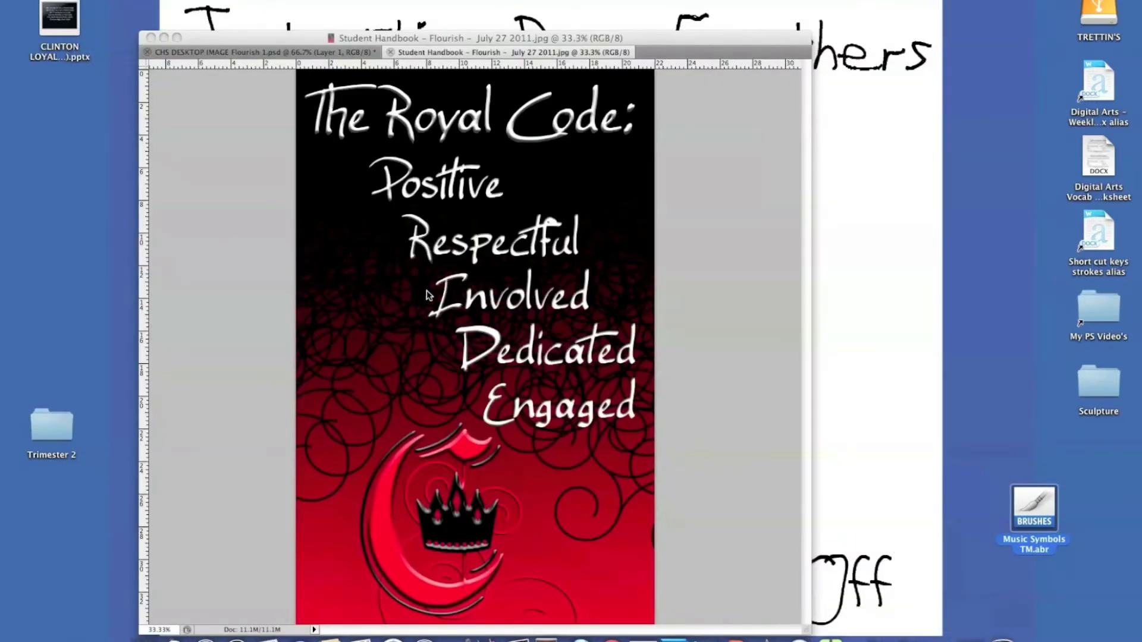
left_click(377, 38)
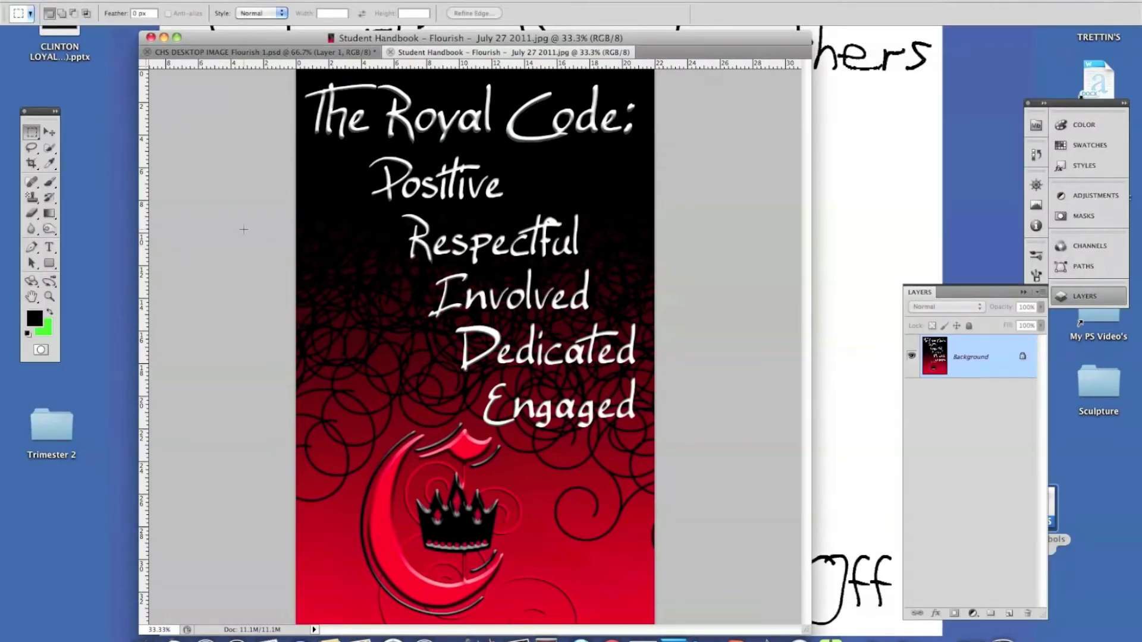
key("b")
right_click(423, 324)
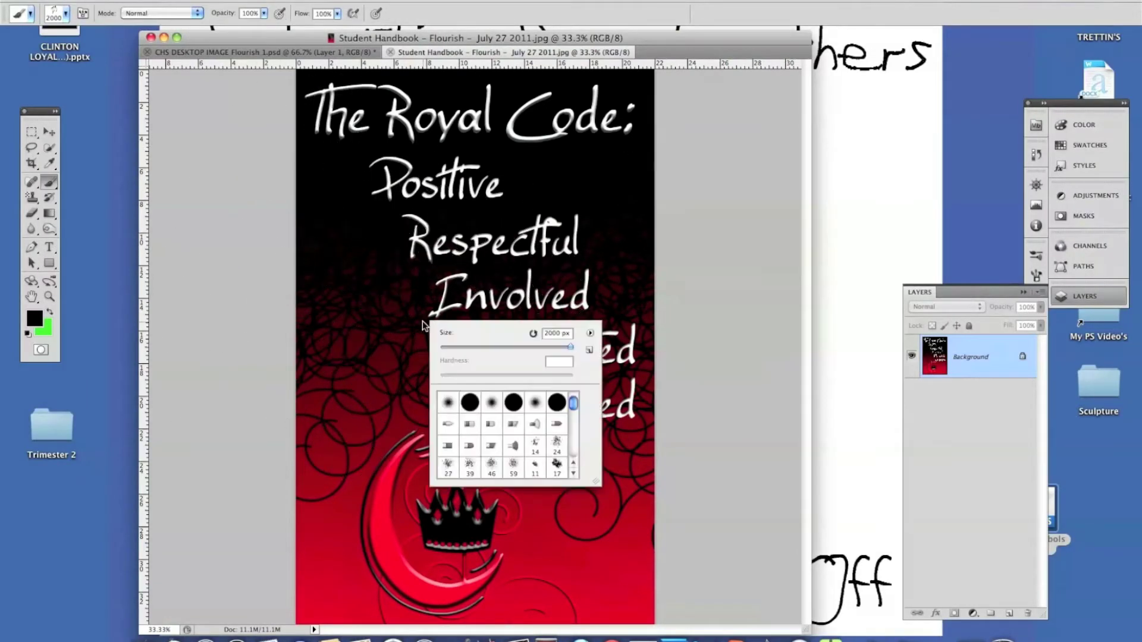
left_click(590, 333)
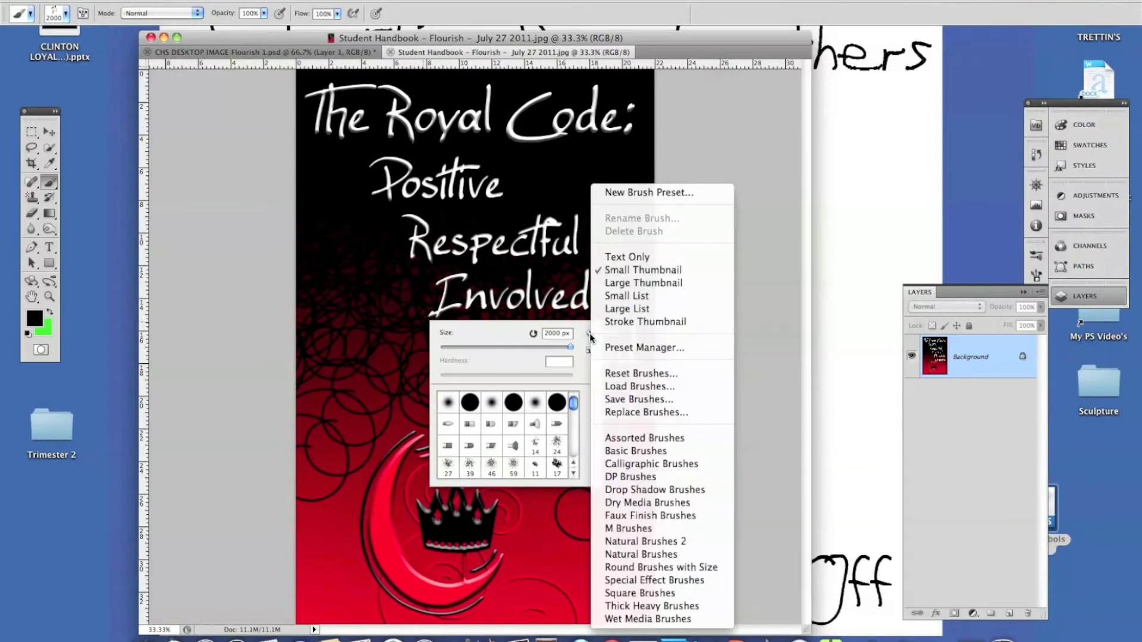
left_click(623, 387)
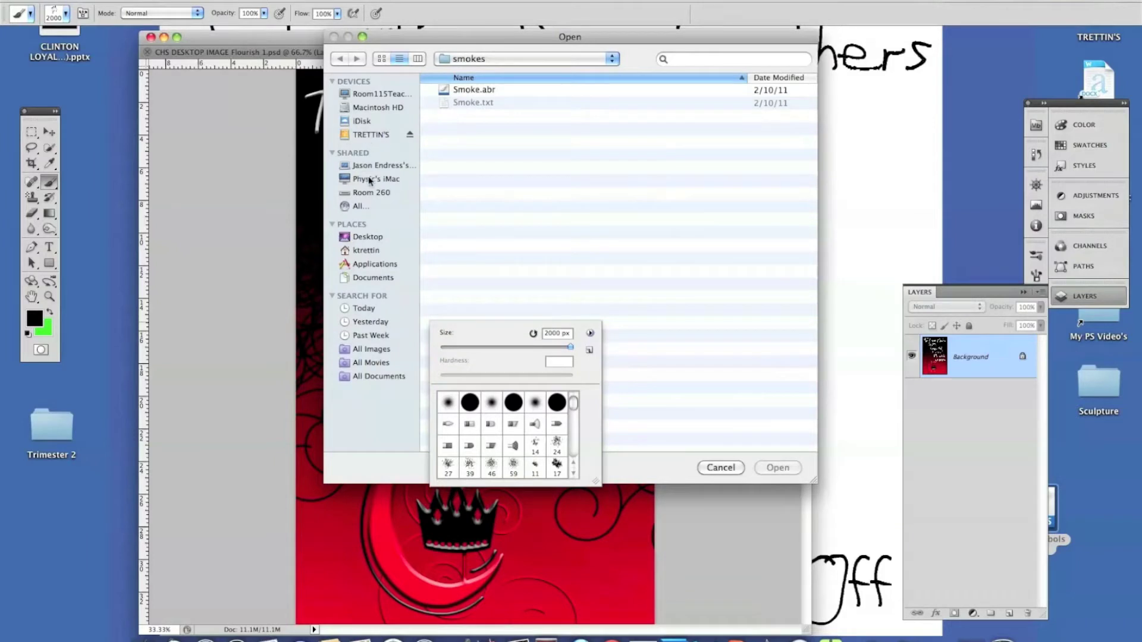
left_click(368, 237)
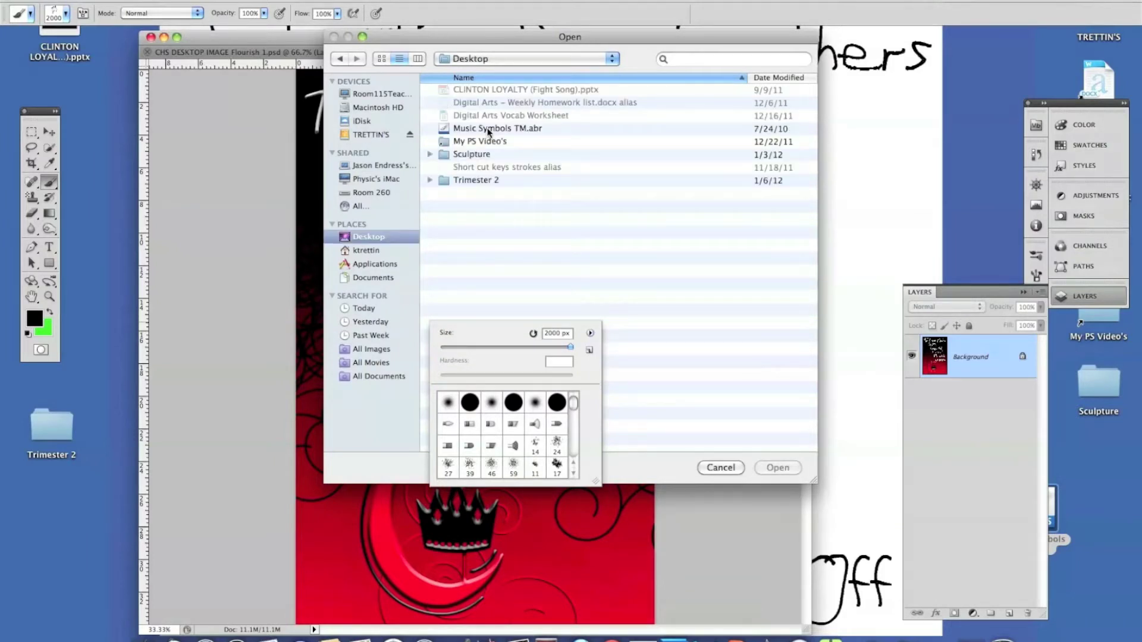
left_click(488, 130)
left_click(777, 467)
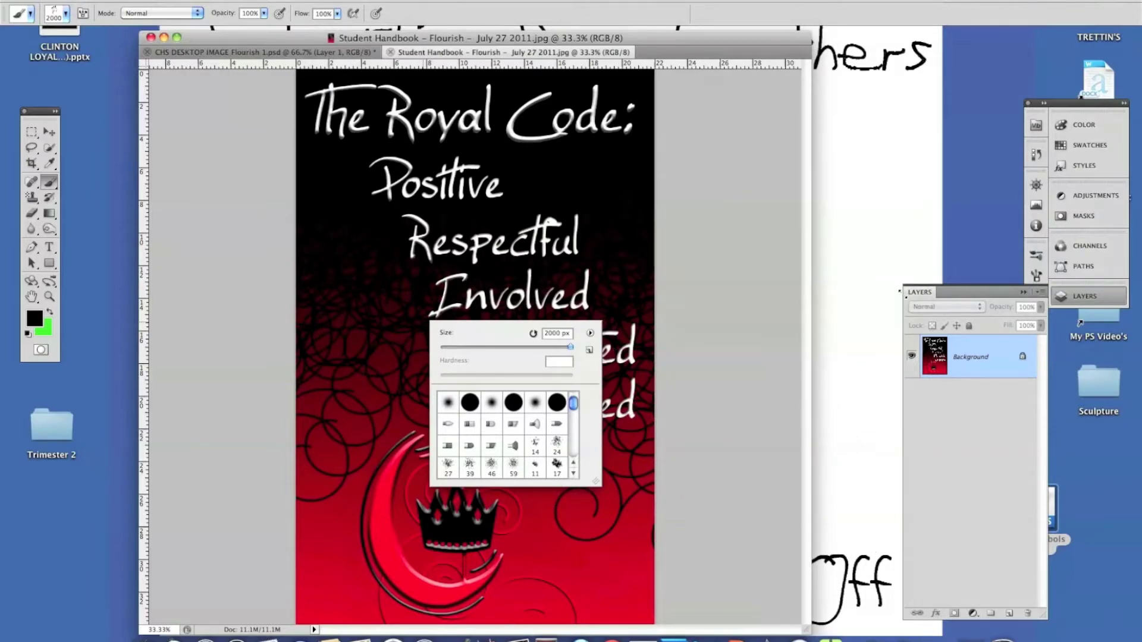
- Look through the brush presets for the loaded musical symbol brushes and close the preset picker
left_click_drag(571, 346, 578, 351)
left_click_drag(573, 405, 574, 455)
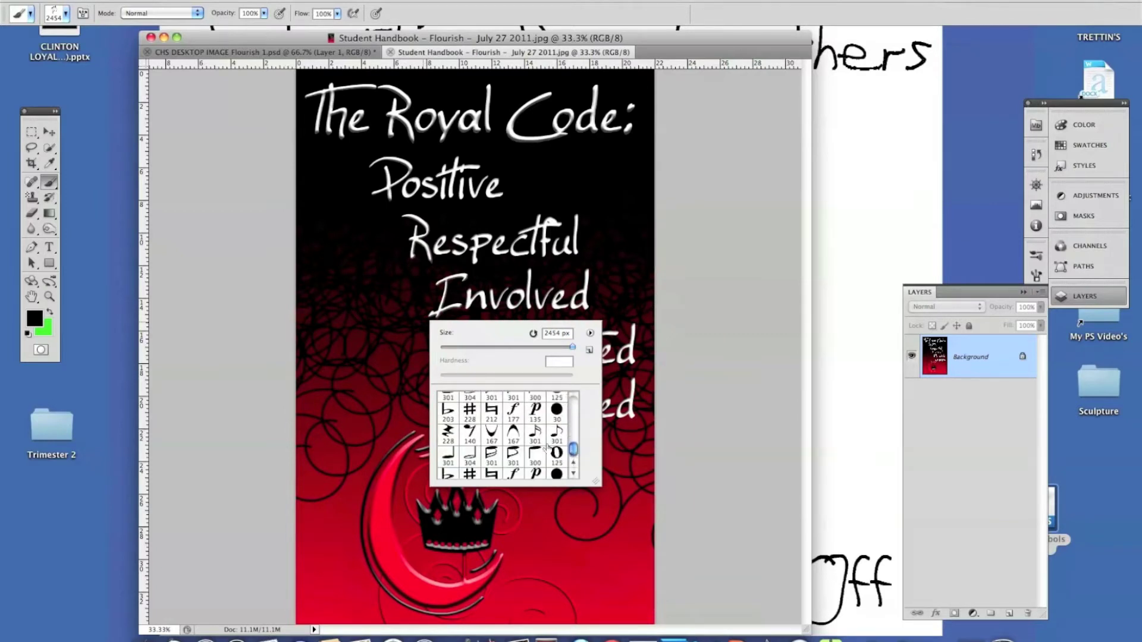
left_click(503, 463)
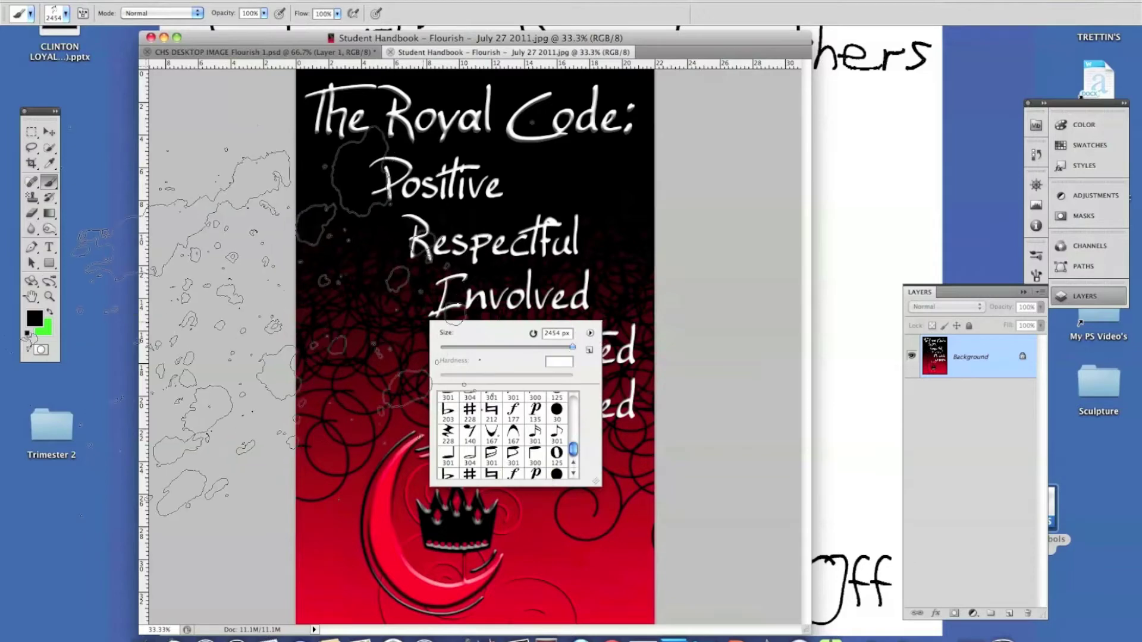
left_click(252, 331)
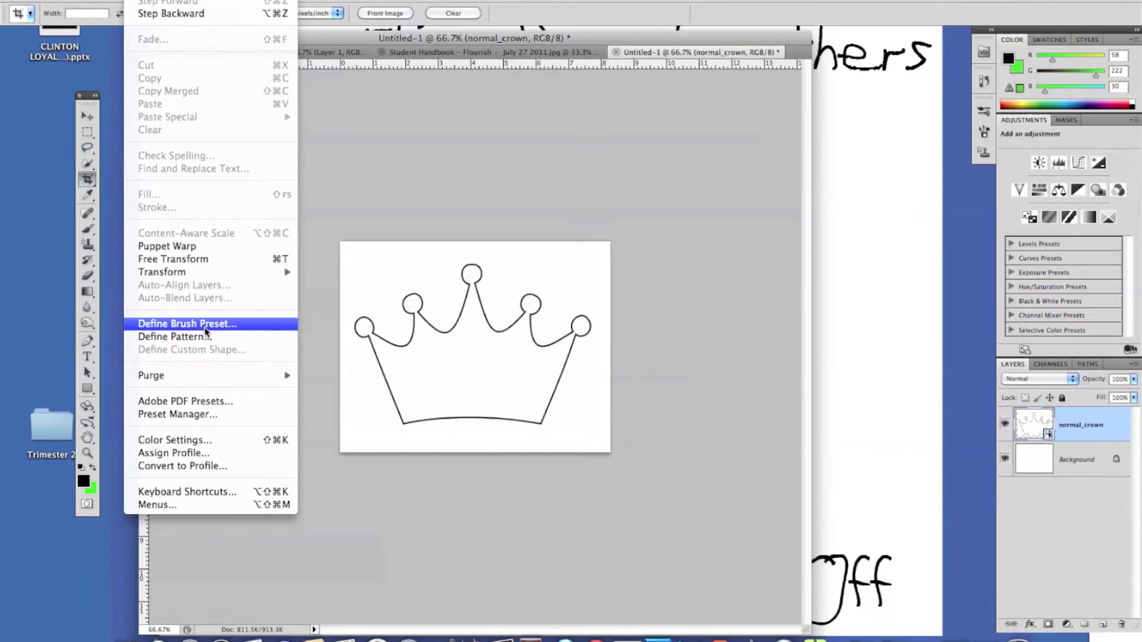
- Define the crown outline drawing as a new brush preset named Crown
left_click(205, 325)
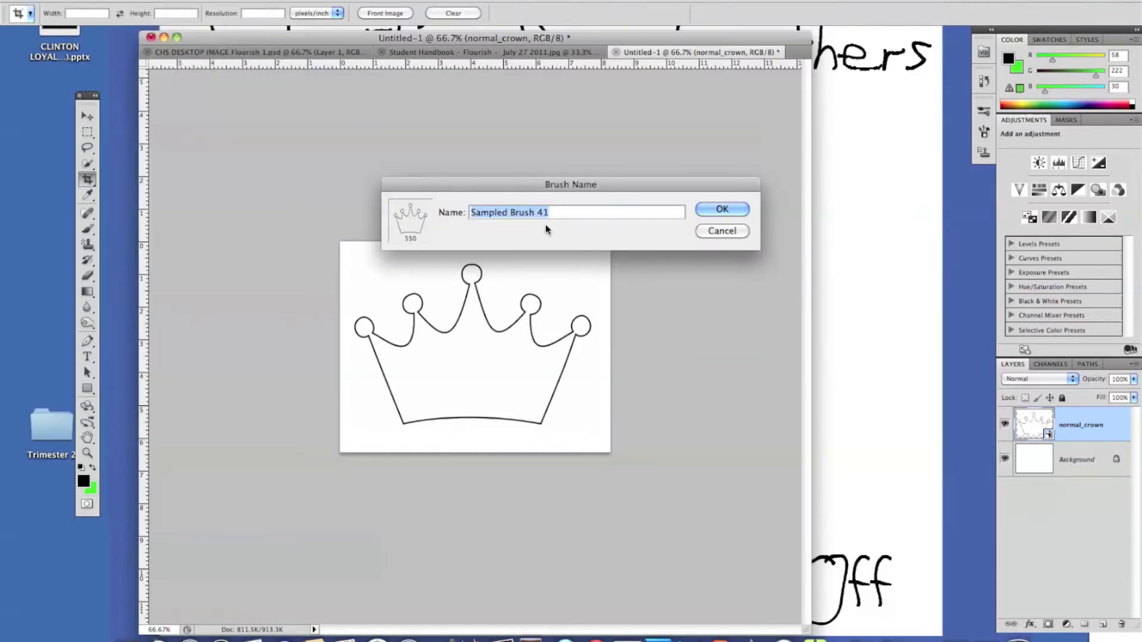
type("Crown")
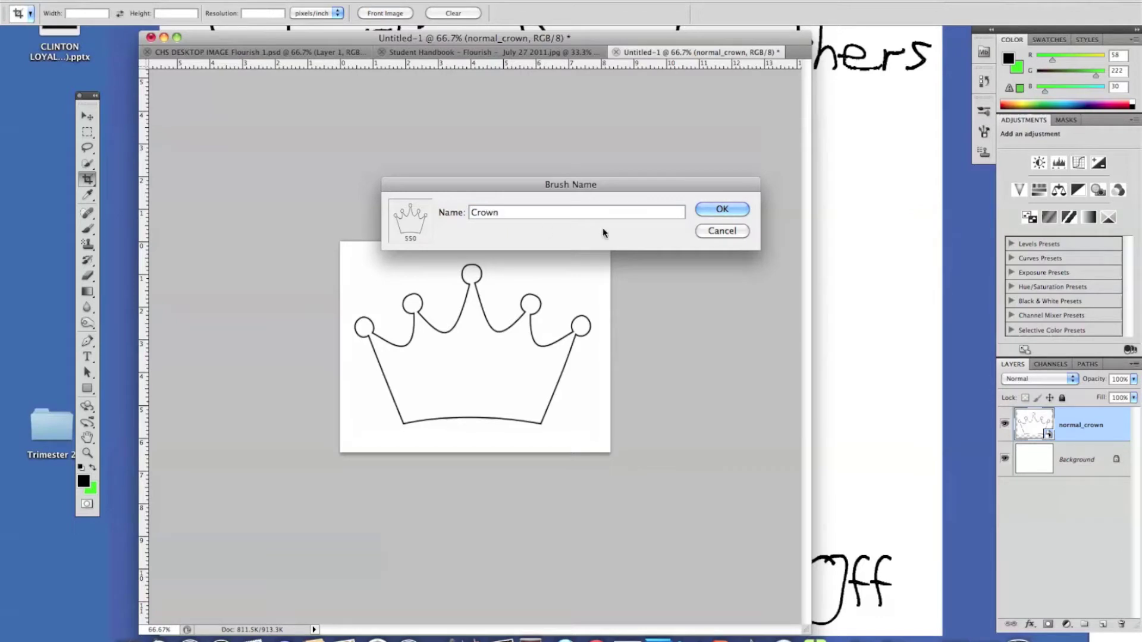
left_click(720, 210)
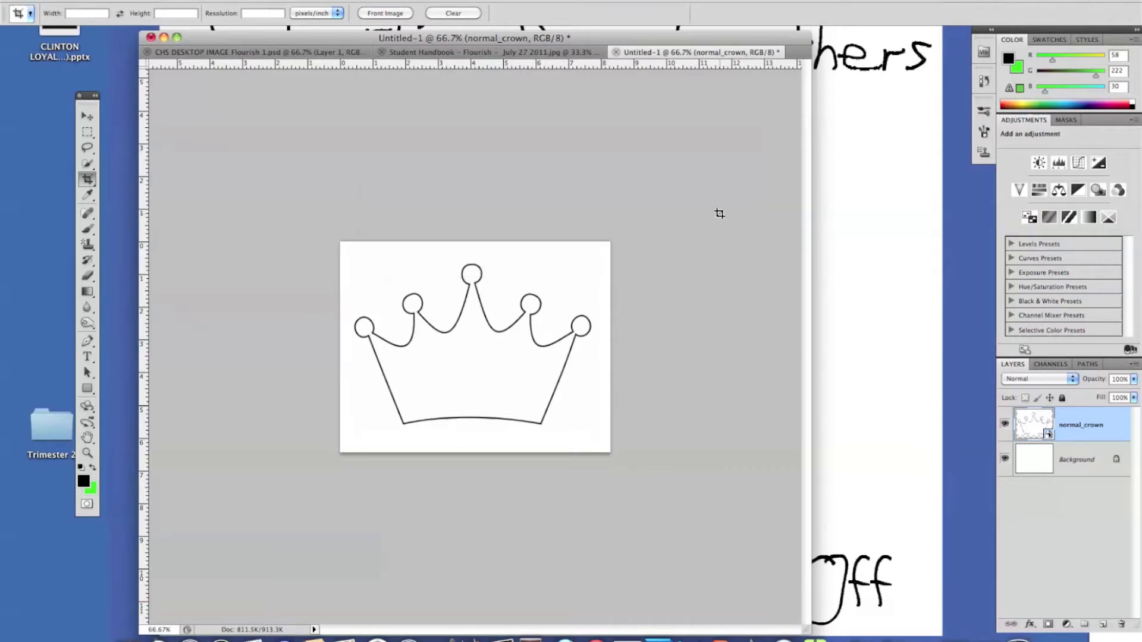
- Activate the Brush tool and choose the 550 px crown tip from the brush tip shapes
left_click(983, 130)
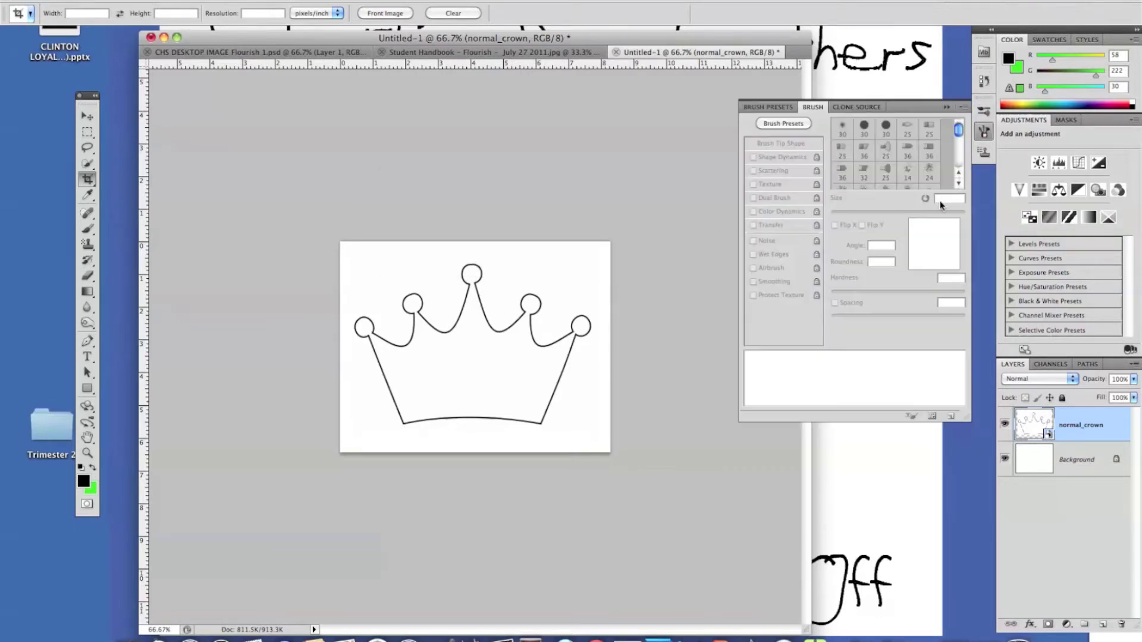
key("b")
left_click_drag(960, 151, 957, 162)
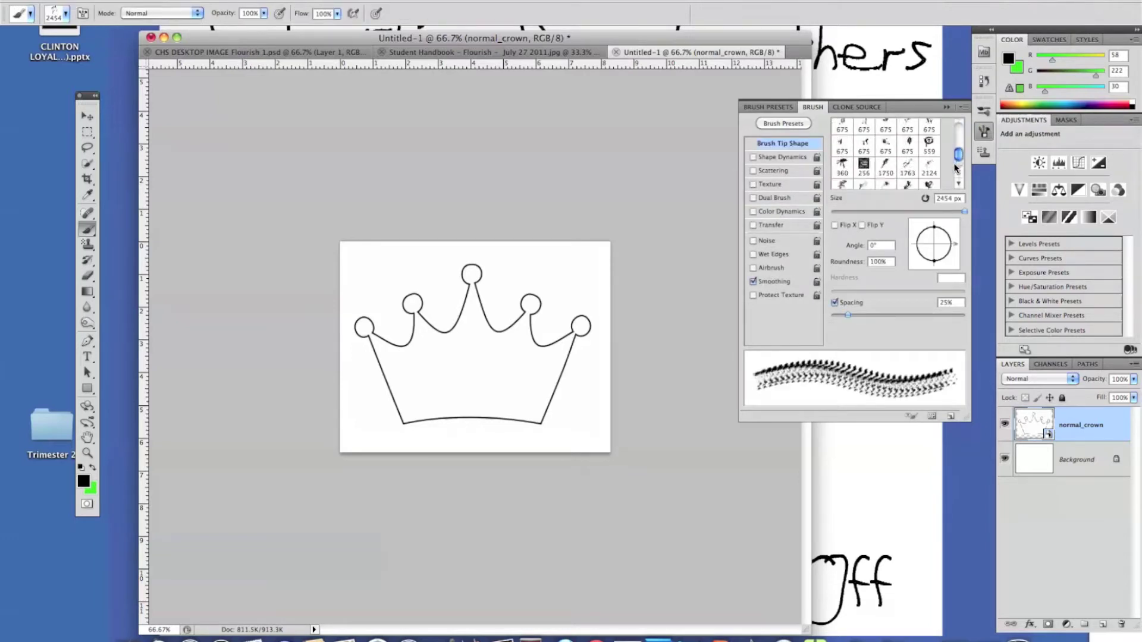
left_click(958, 167)
left_click(959, 164)
left_click_drag(959, 160, 958, 162)
left_click(865, 147)
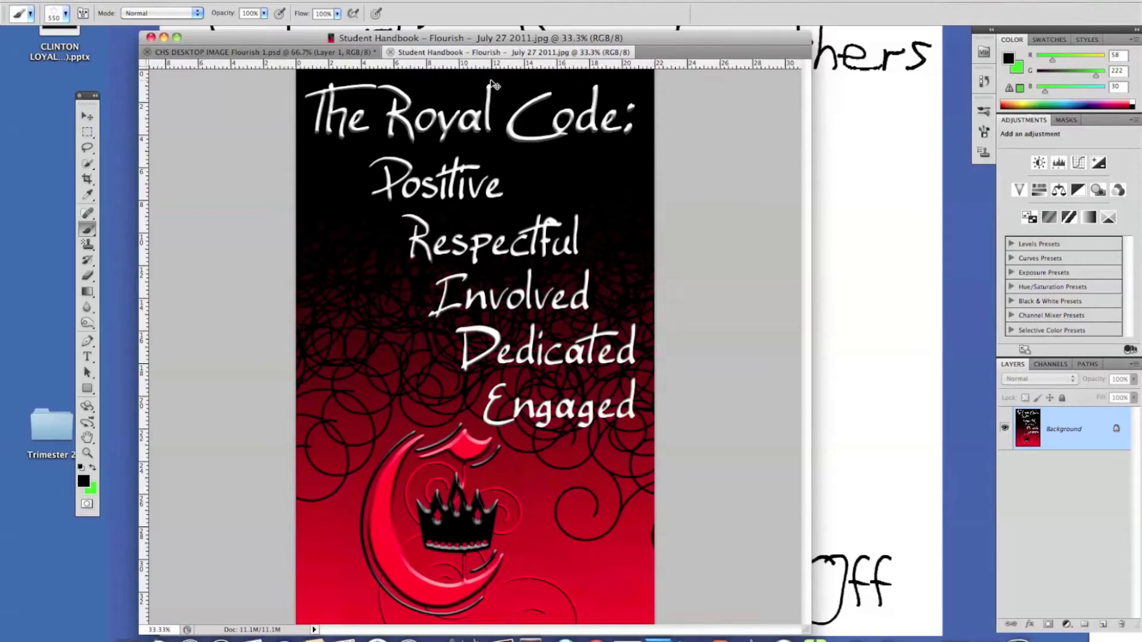
- Create a new 11 by 17 inch document named CHS Hand book at 72 pixels/inch with a white background
key("super+n")
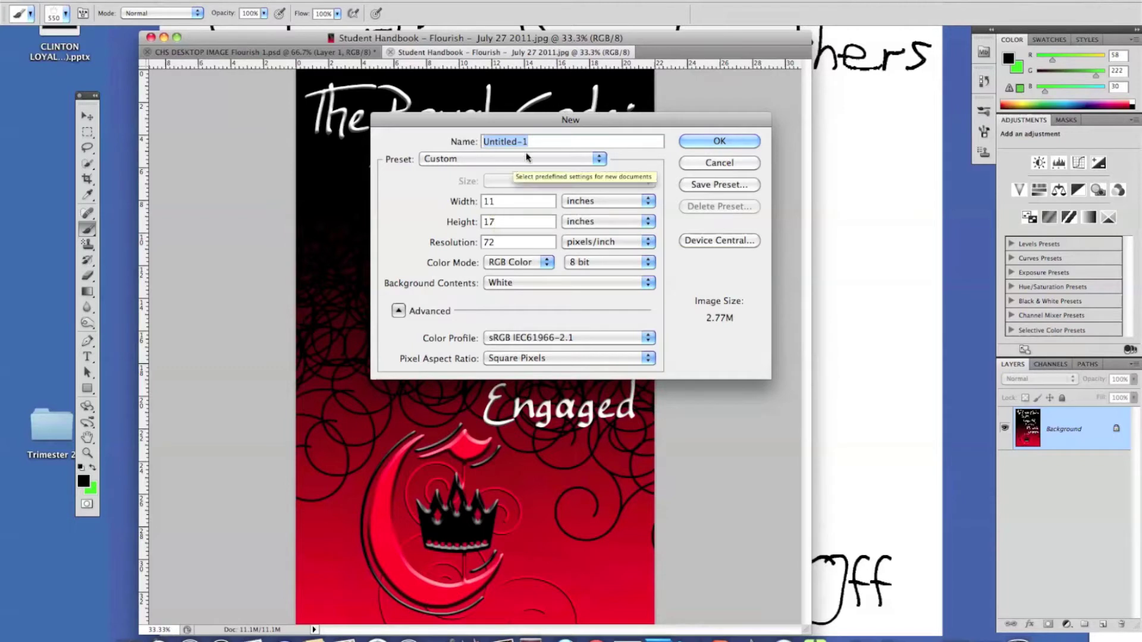
type("CHS Hand")
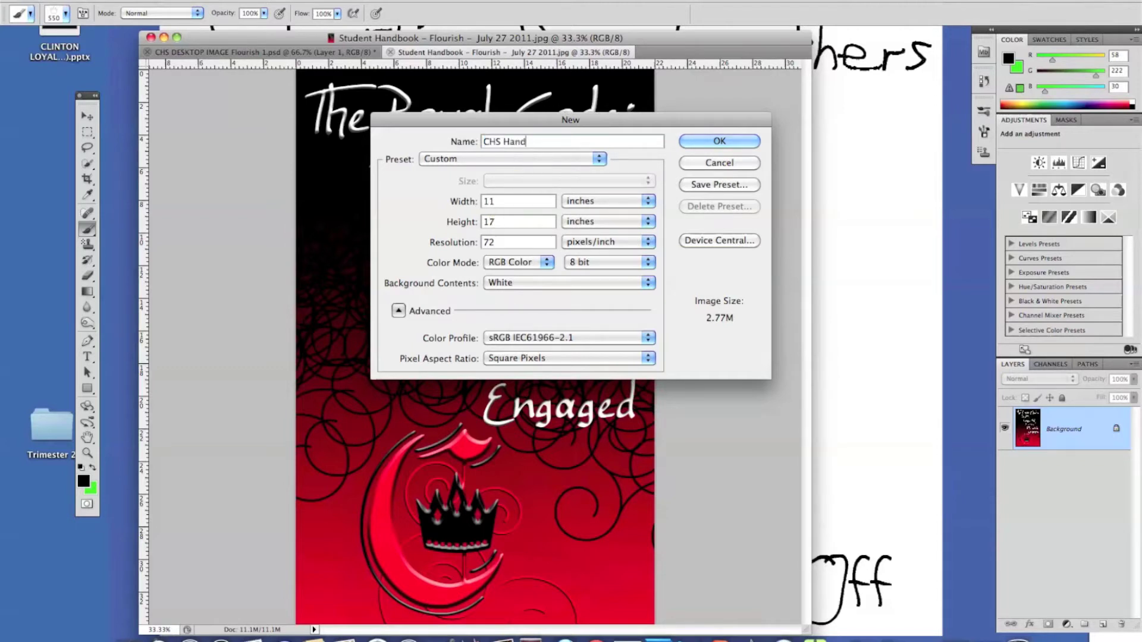
type(" book")
left_click(696, 143)
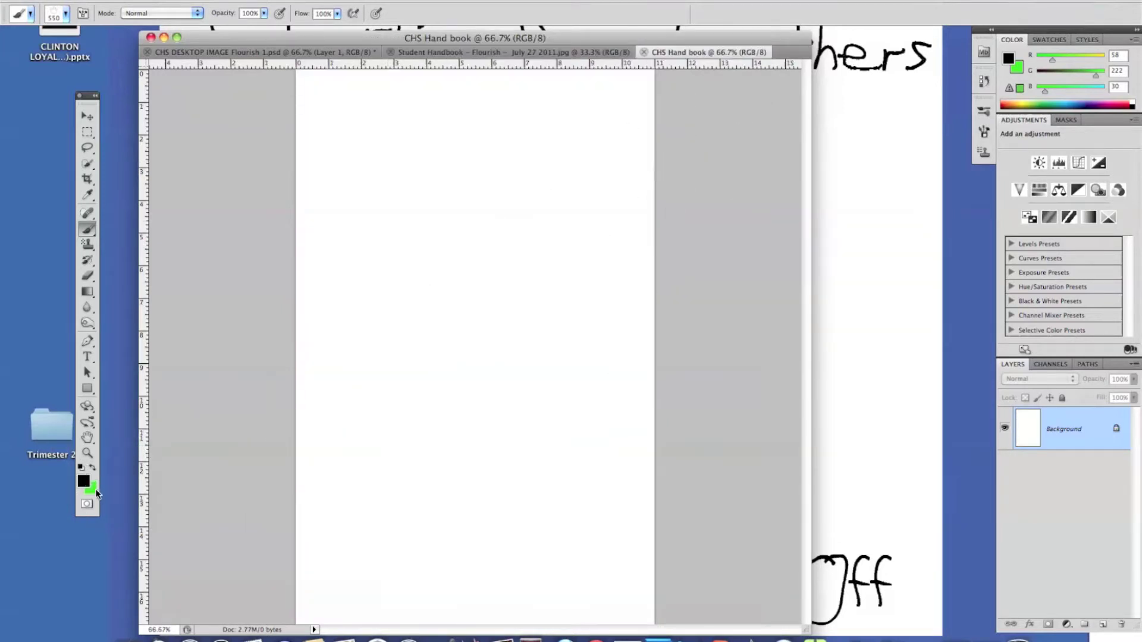
- Set the foreground color to red and the background color to black
key("x")
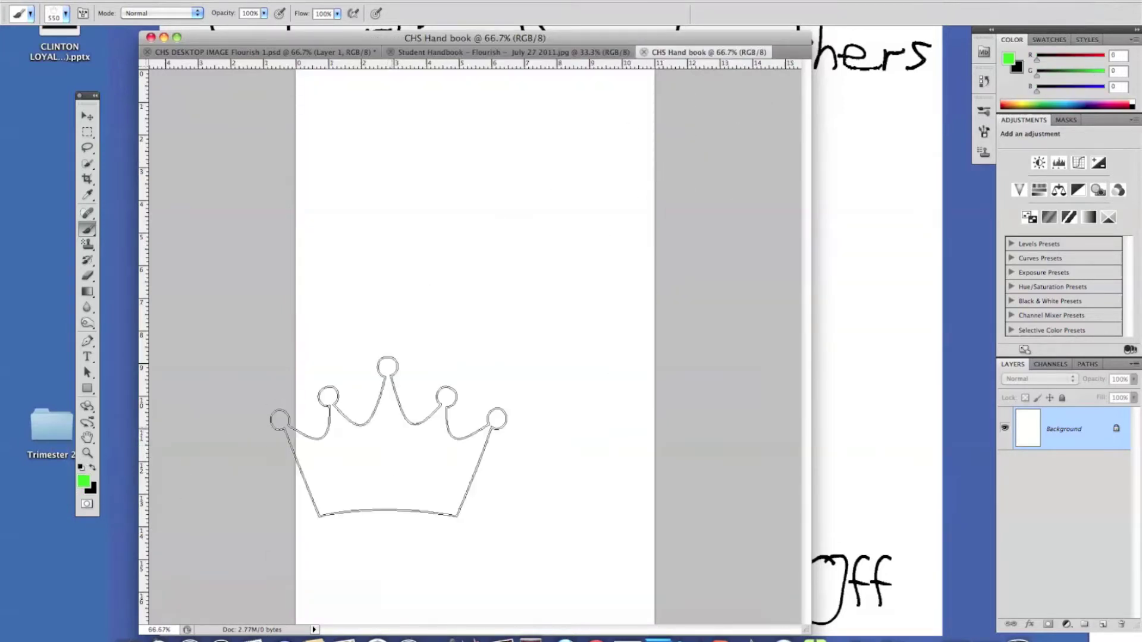
left_click(1131, 105)
left_click(1132, 103)
left_click_drag(1100, 61, 1105, 60)
key("x")
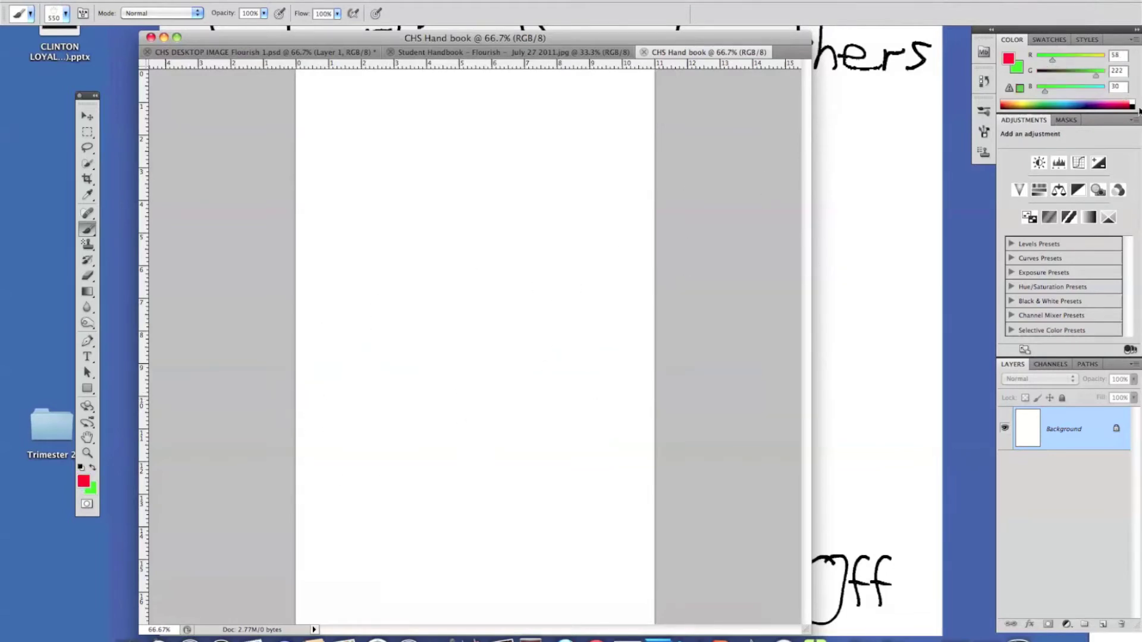
left_click(1133, 104)
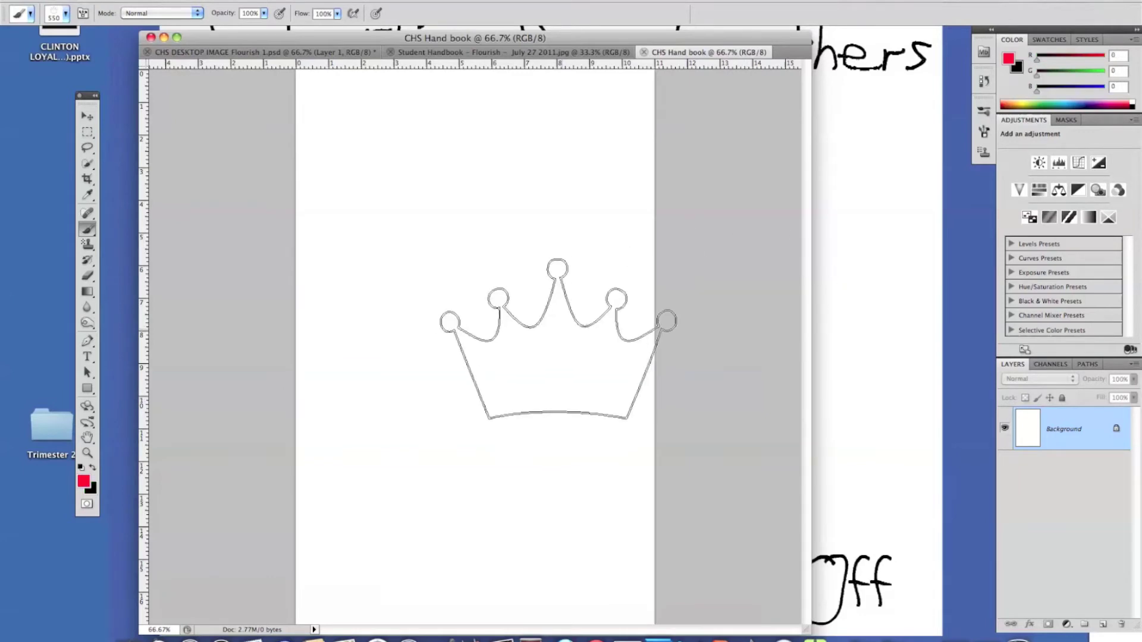
- Fill the whole page with a diagonal linear gradient running from black in the upper-left corner to red in the lower-right corner
key("g")
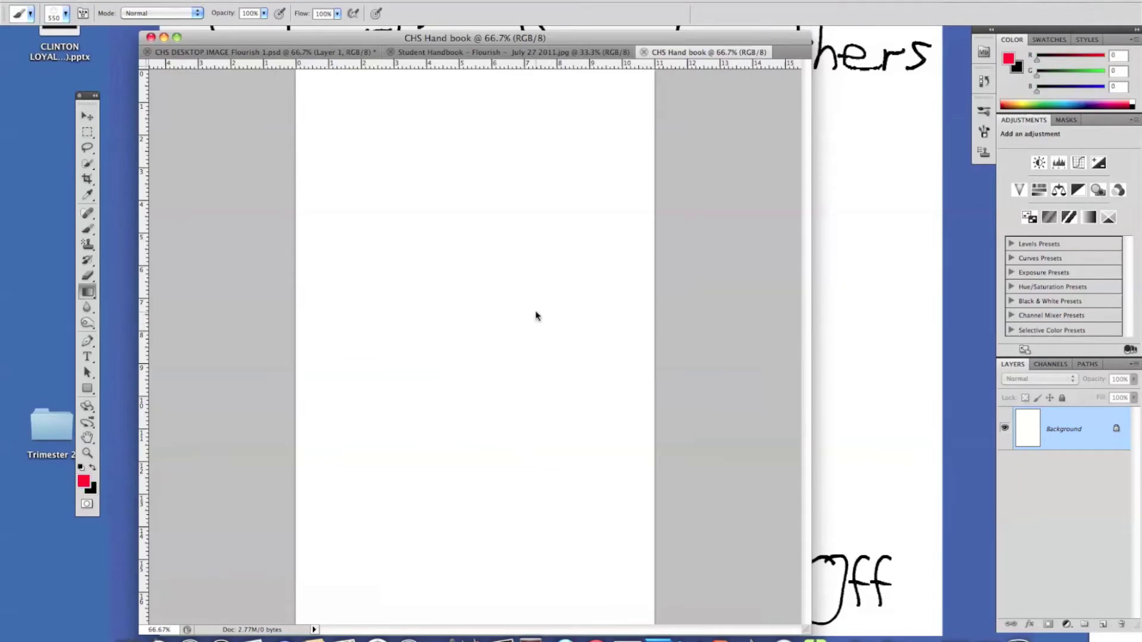
key("z")
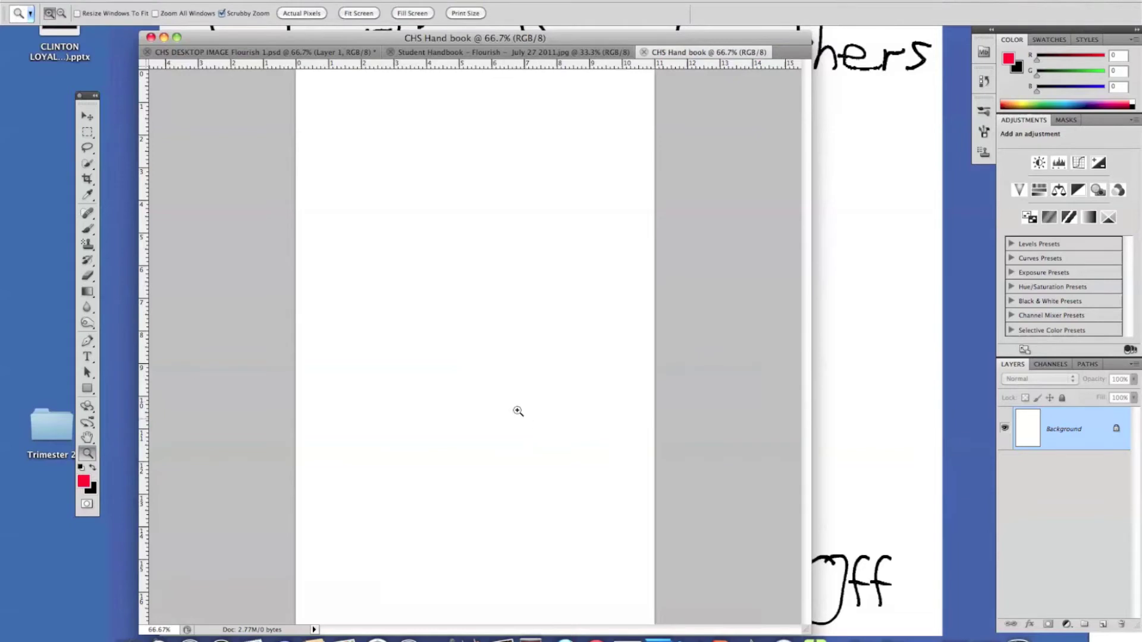
left_click_drag(518, 408, 500, 387)
key("g")
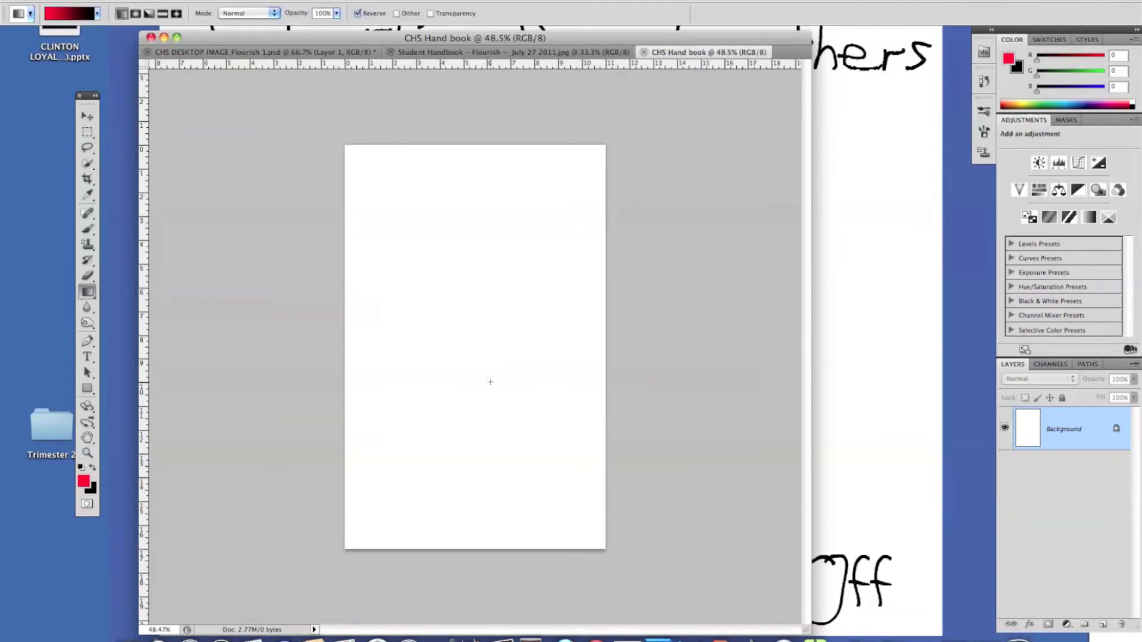
left_click_drag(343, 144, 599, 560)
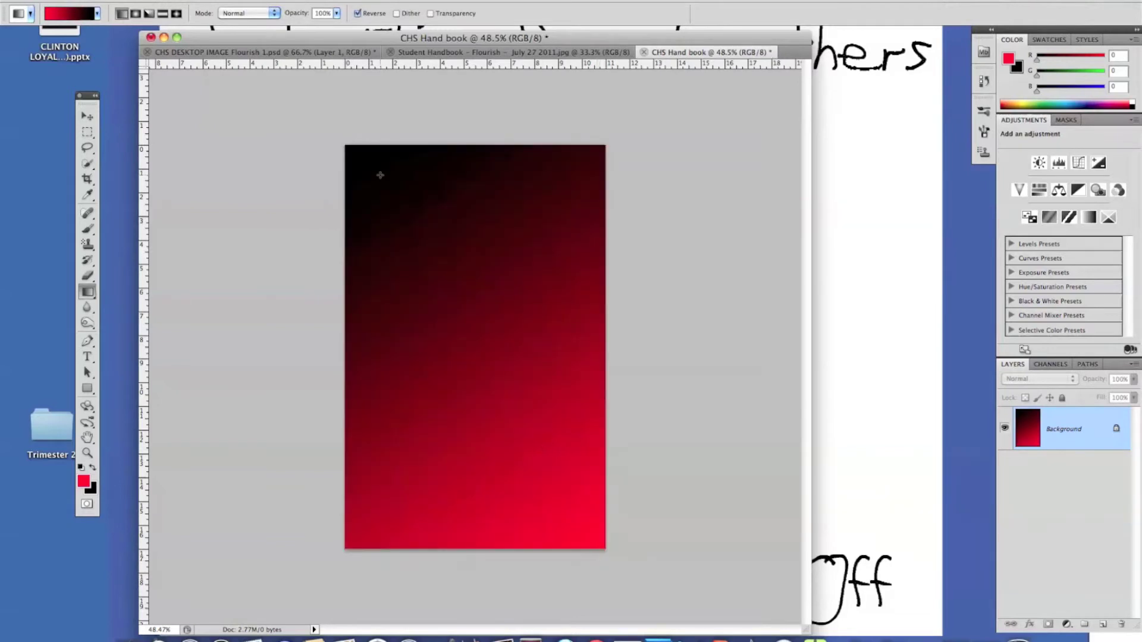
- Try a short corner gradient and one with swapped colors, and redraw the long diagonal black-to-red gradient across the page
left_click_drag(353, 148, 418, 231)
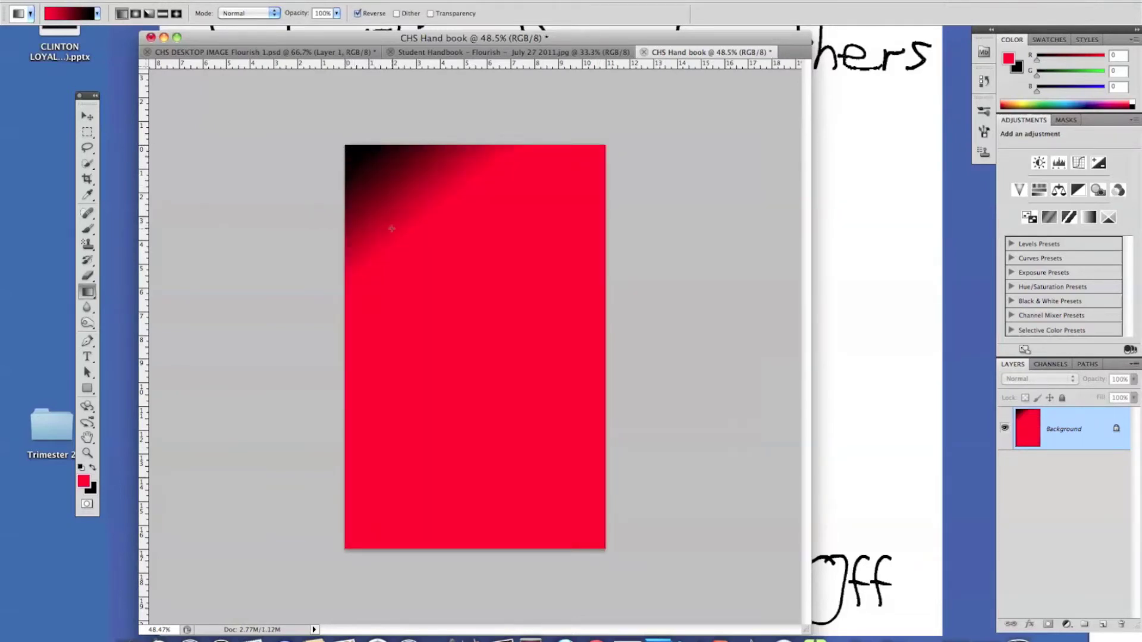
key("x")
left_click_drag(355, 153, 563, 452)
key("x")
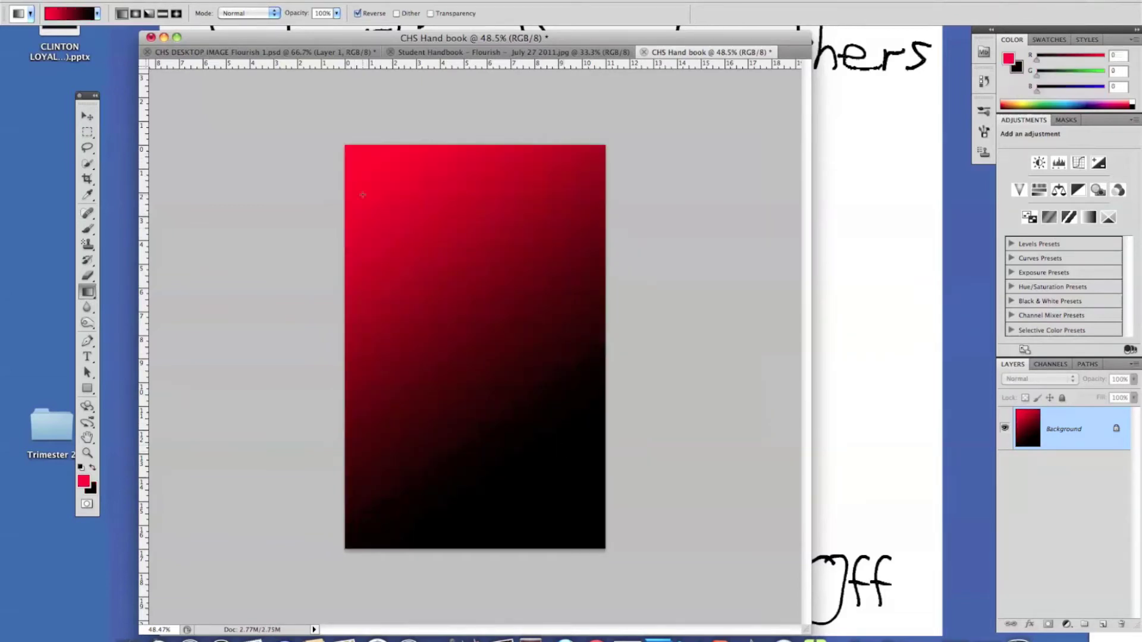
left_click_drag(350, 152, 591, 490)
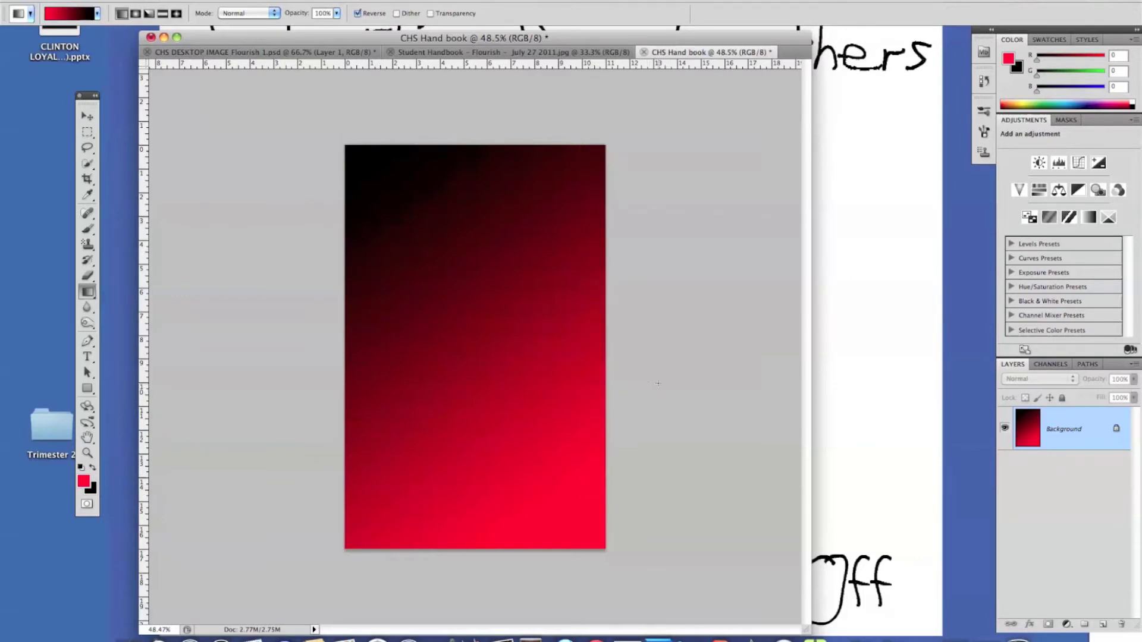
- Create a new layer named Brush 1 above the gradient background
key("super+shift+n")
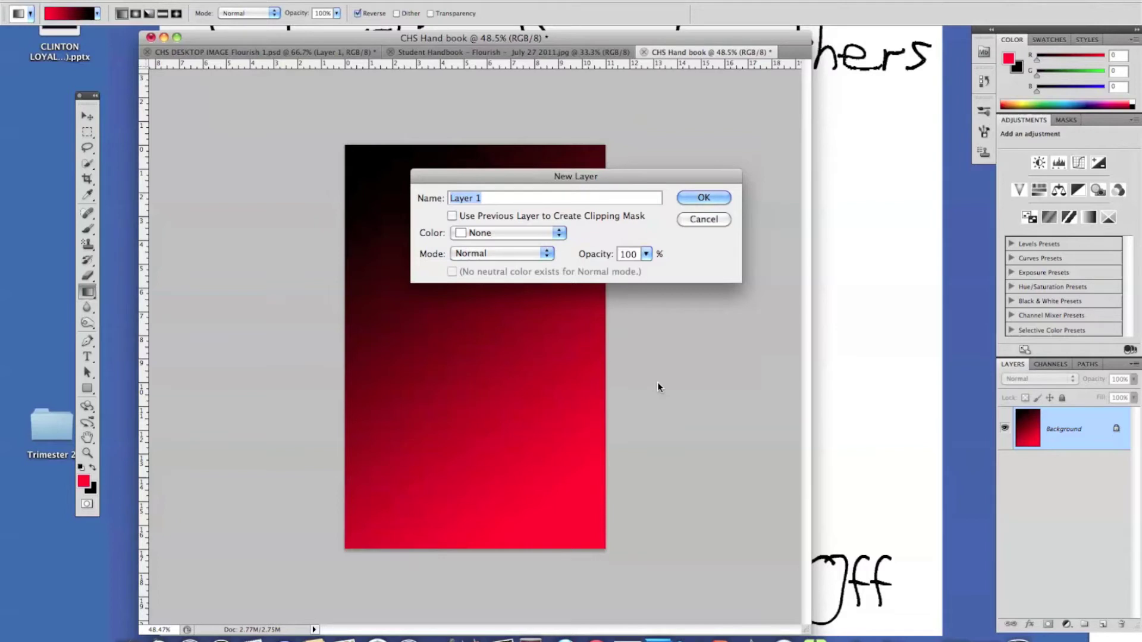
type("Brush 1")
key("Return")
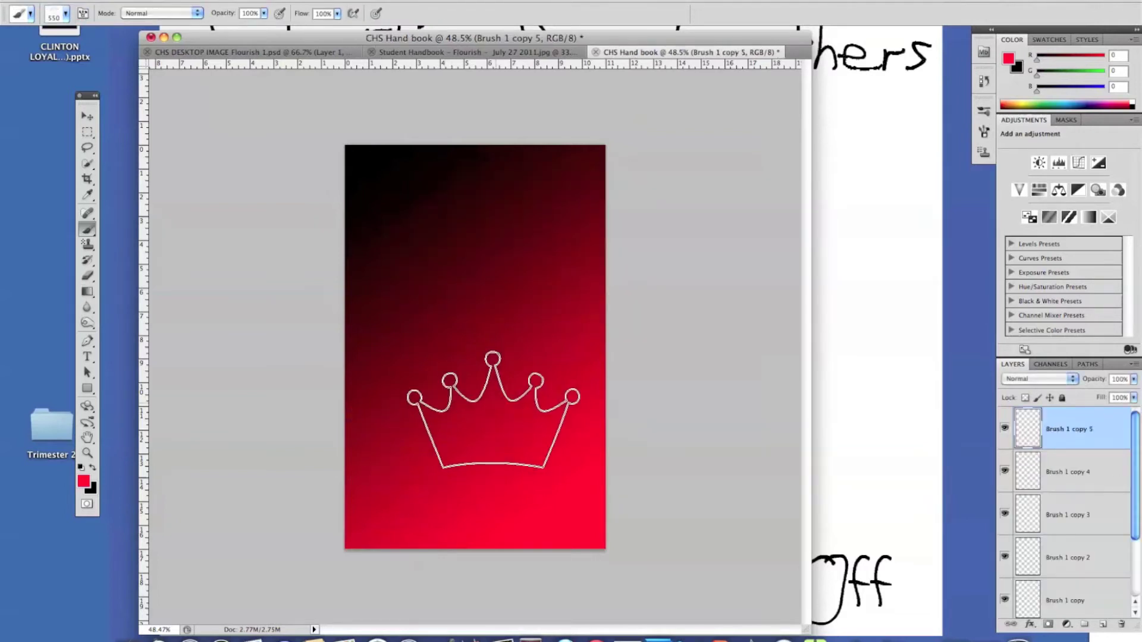
- Try painting overlapping red strokes with the crown brush on the Brush 1 copy 5 layer and set the brush spacing to 58%
left_click(984, 132)
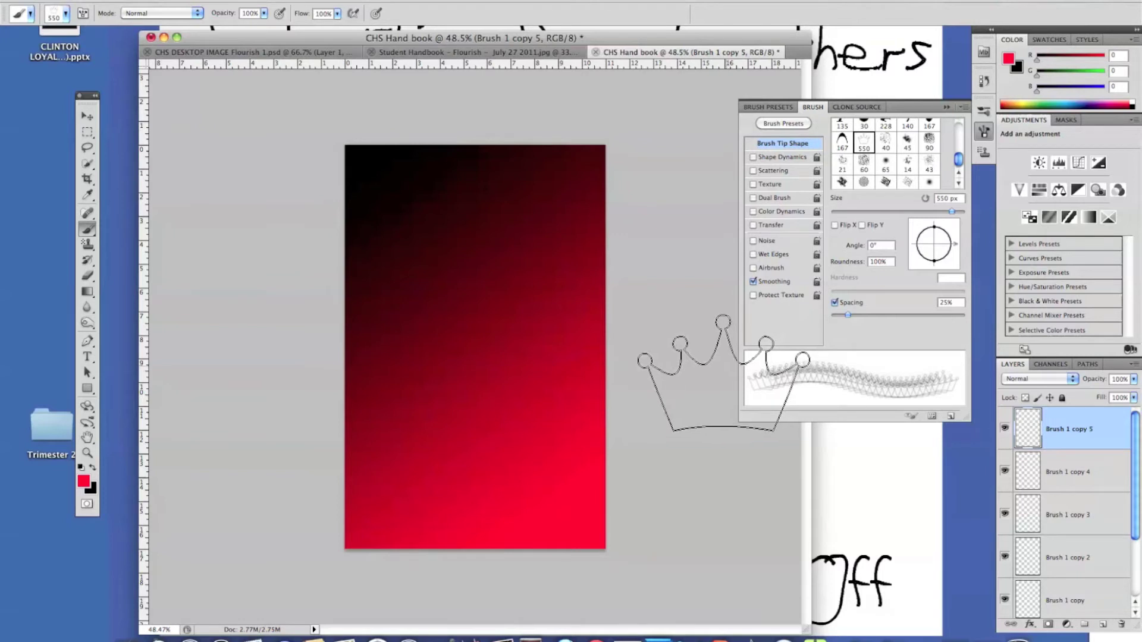
left_click(531, 199)
mouse_move(553, 195)
left_mouse_down()
mouse_move(566, 242)
mouse_move(489, 281)
mouse_move(539, 316)
mouse_move(467, 376)
left_mouse_up()
left_click_drag(845, 314, 870, 314)
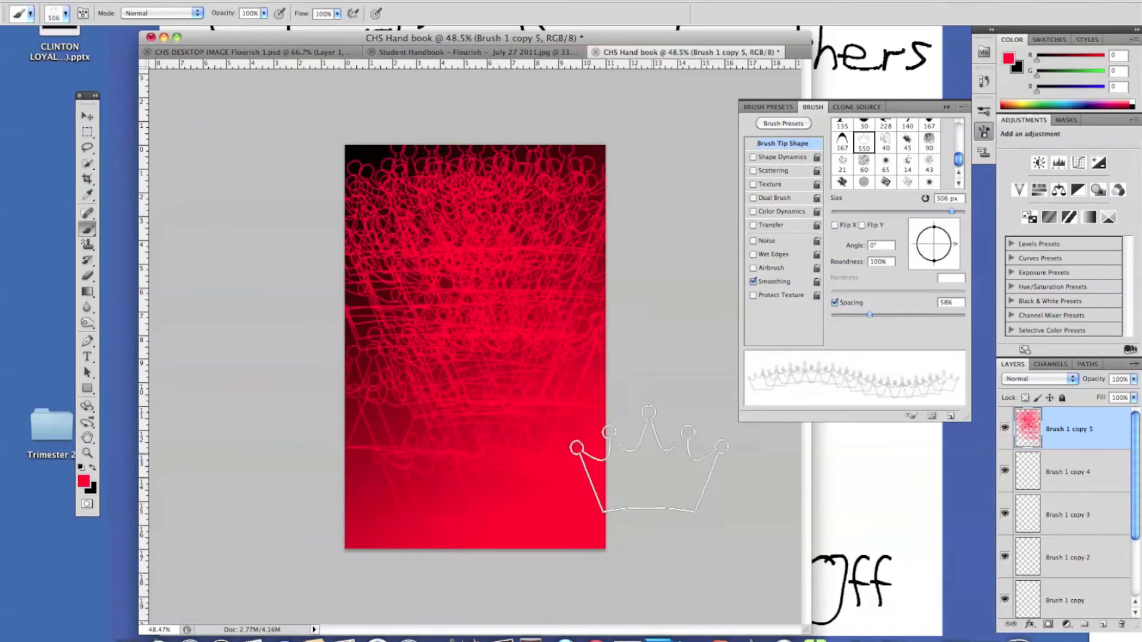
left_click(946, 107)
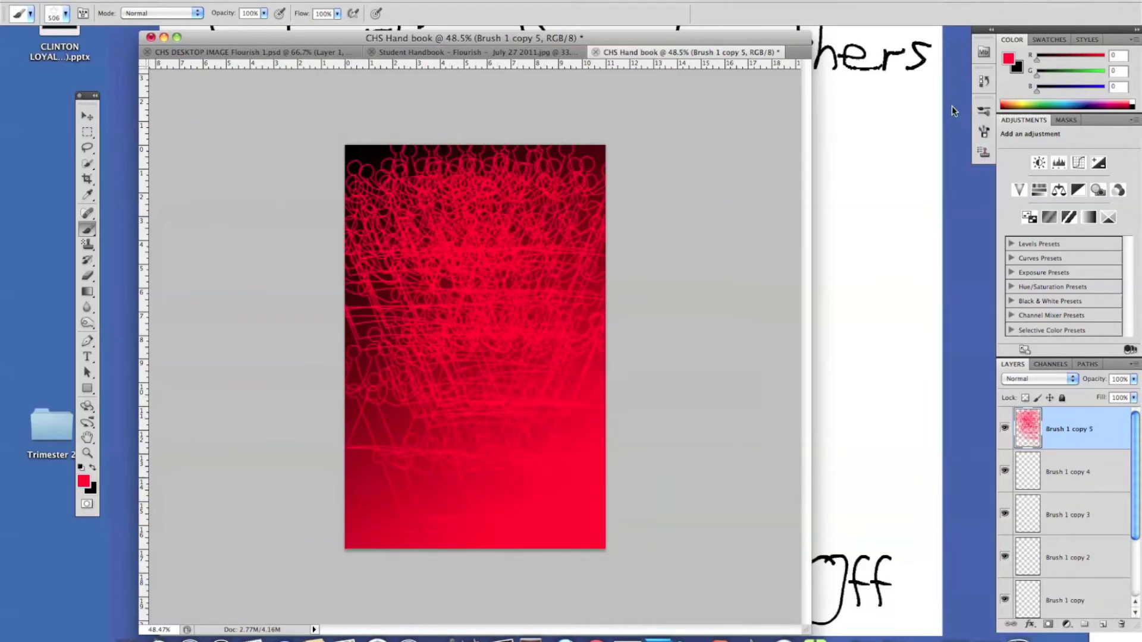
- Undo the crown brush strokes by returning to the last Layer Via Copy state
left_click(984, 80)
left_click(882, 105)
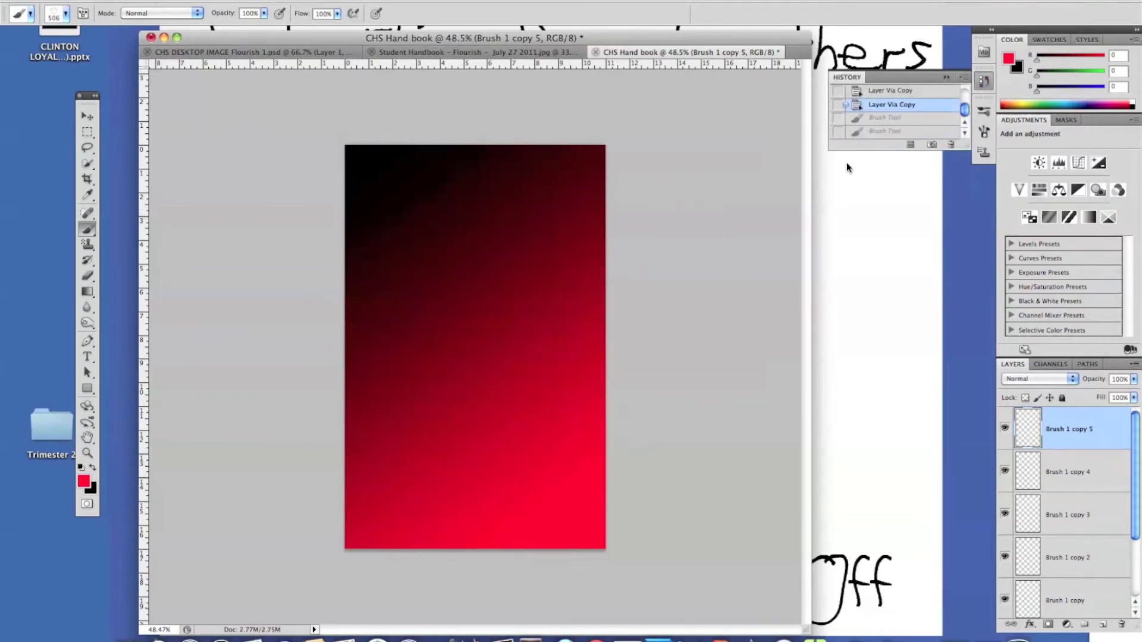
left_click(945, 78)
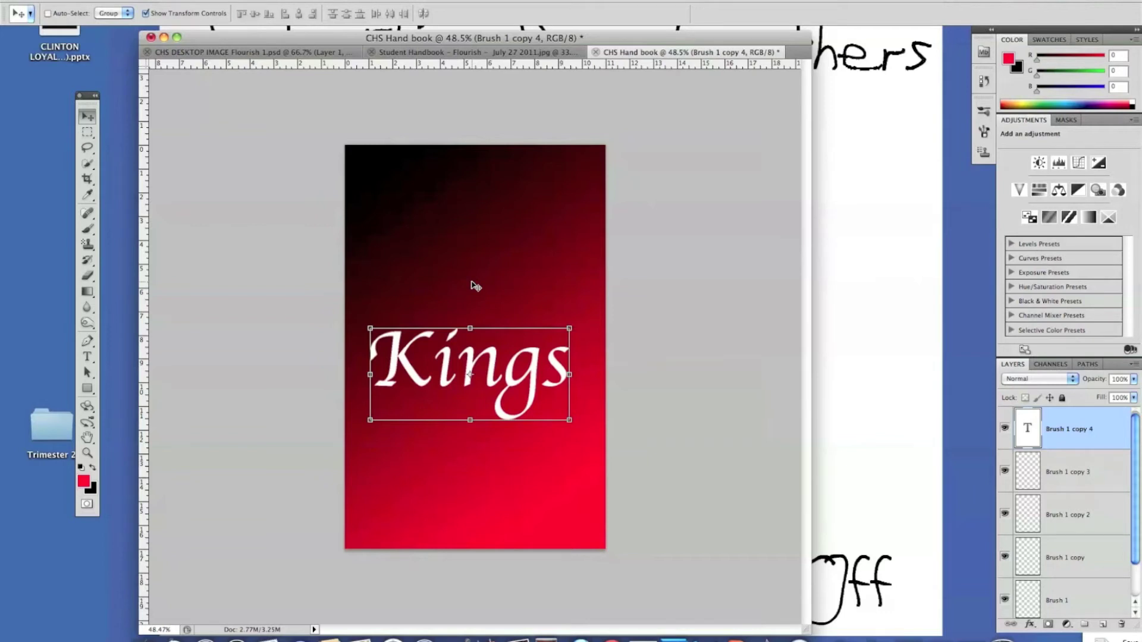
- Duplicate the white Kings text layer, hide the original text layer, and rasterize the duplicate
key("super+j")
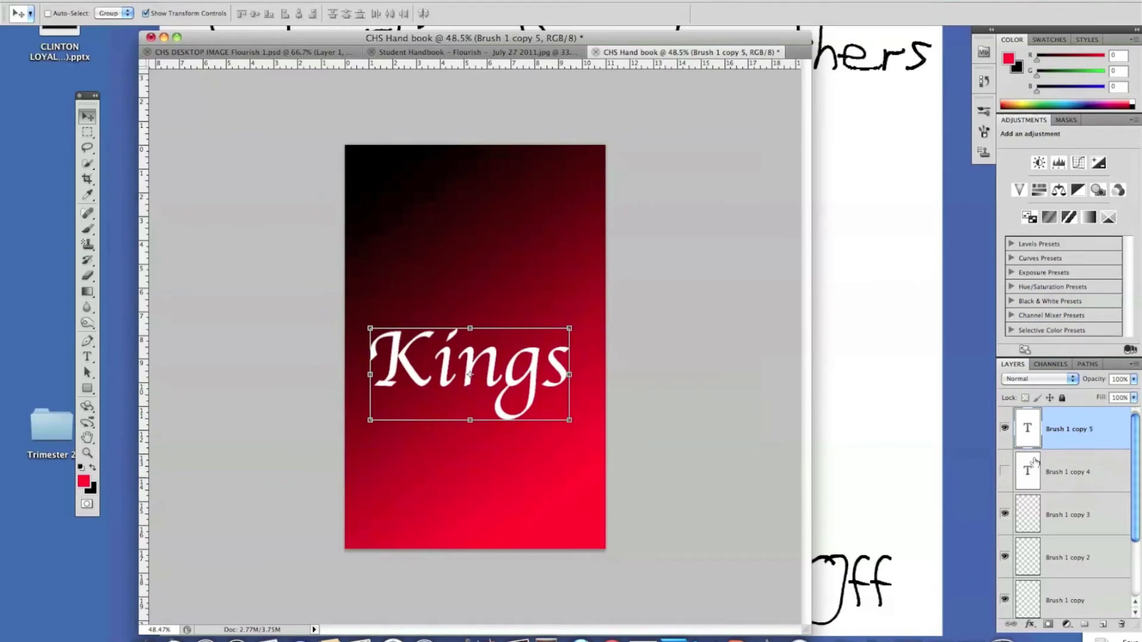
right_click(1062, 435)
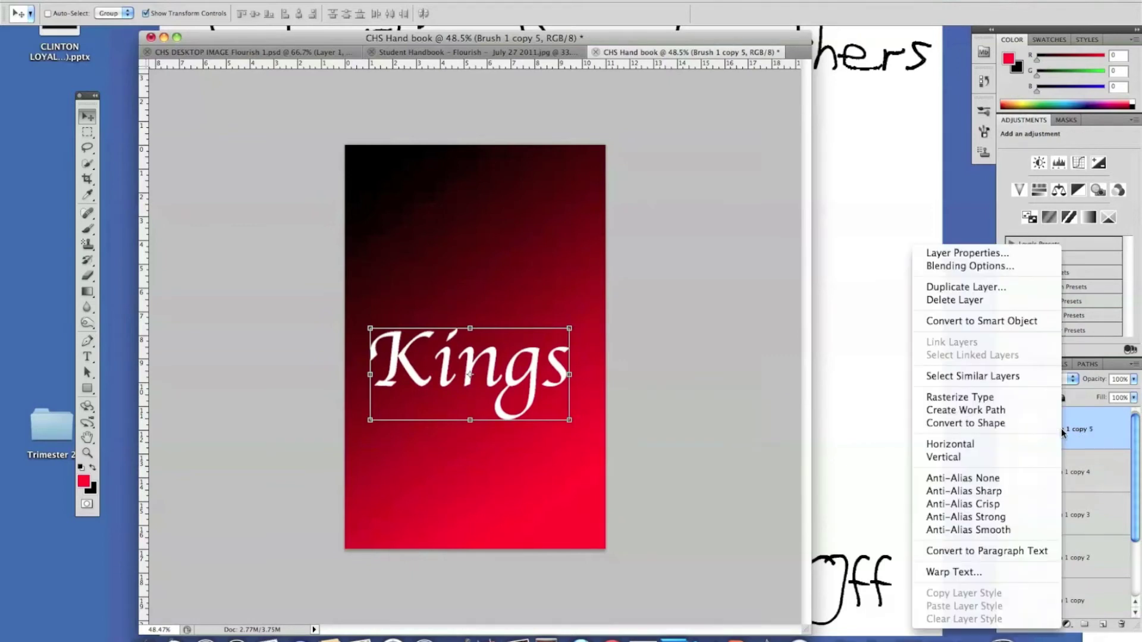
left_click(1015, 398)
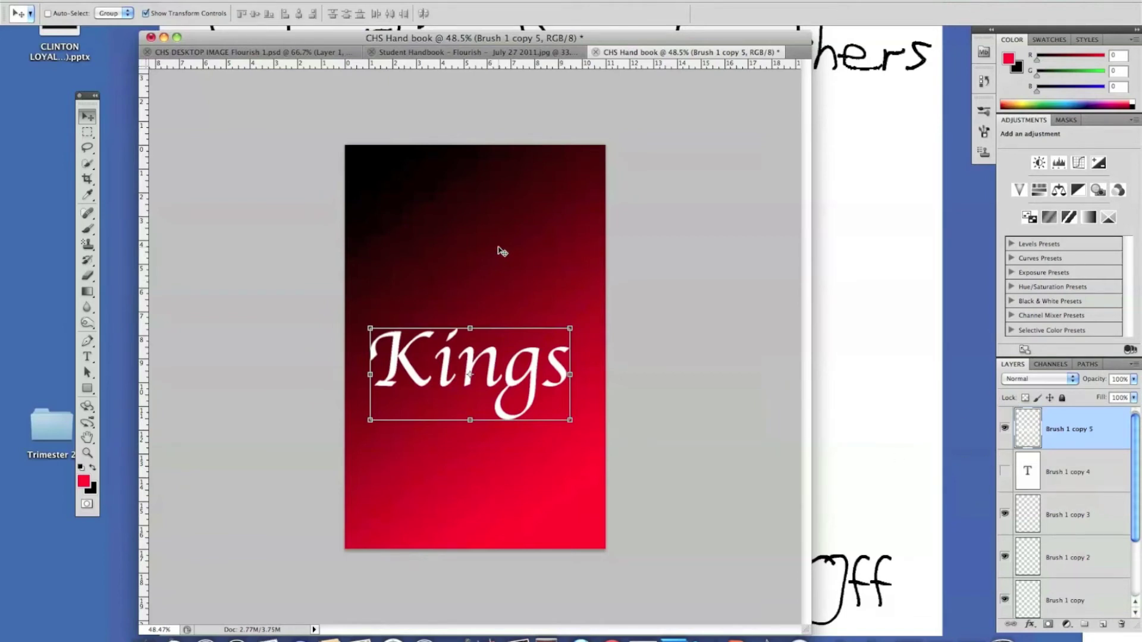
- Open the layer styles for the rasterized Kings layer, try a drop shadow at 113° and 27 px distance, and turn it off
left_click(205, 1)
mouse_move(239, 59)
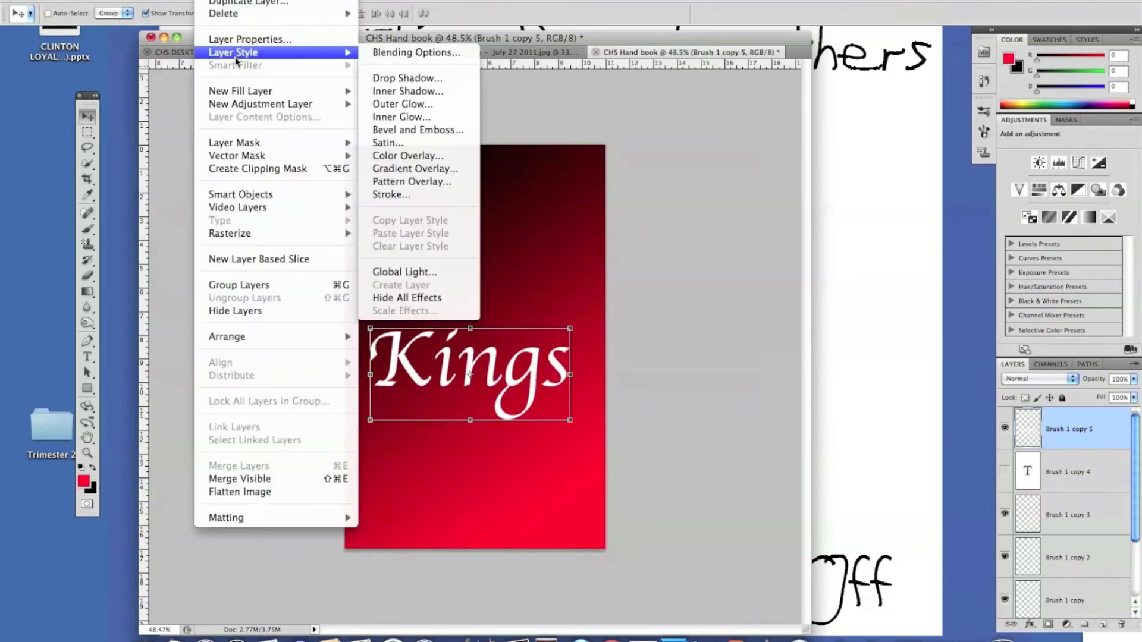
left_click(403, 78)
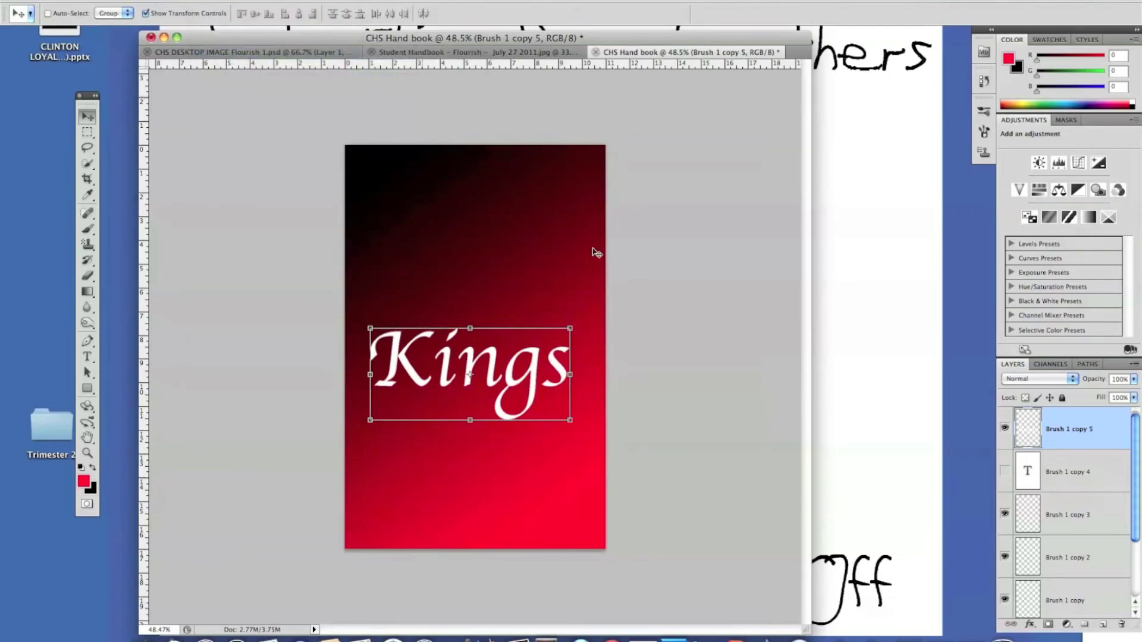
left_click_drag(651, 92, 700, 208)
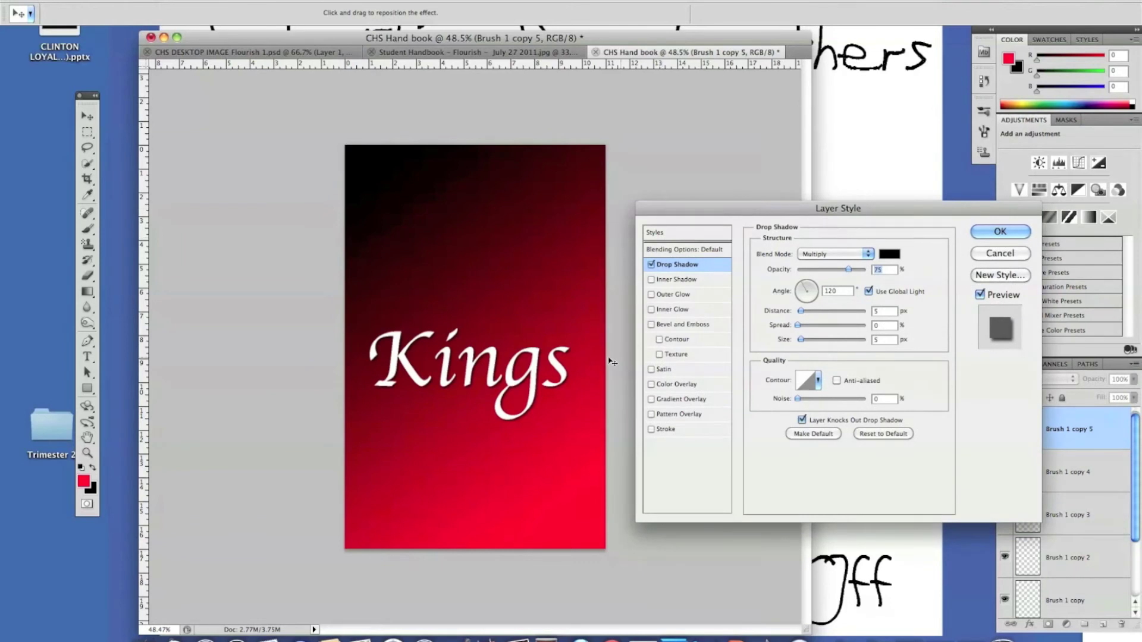
left_click_drag(560, 366, 564, 372)
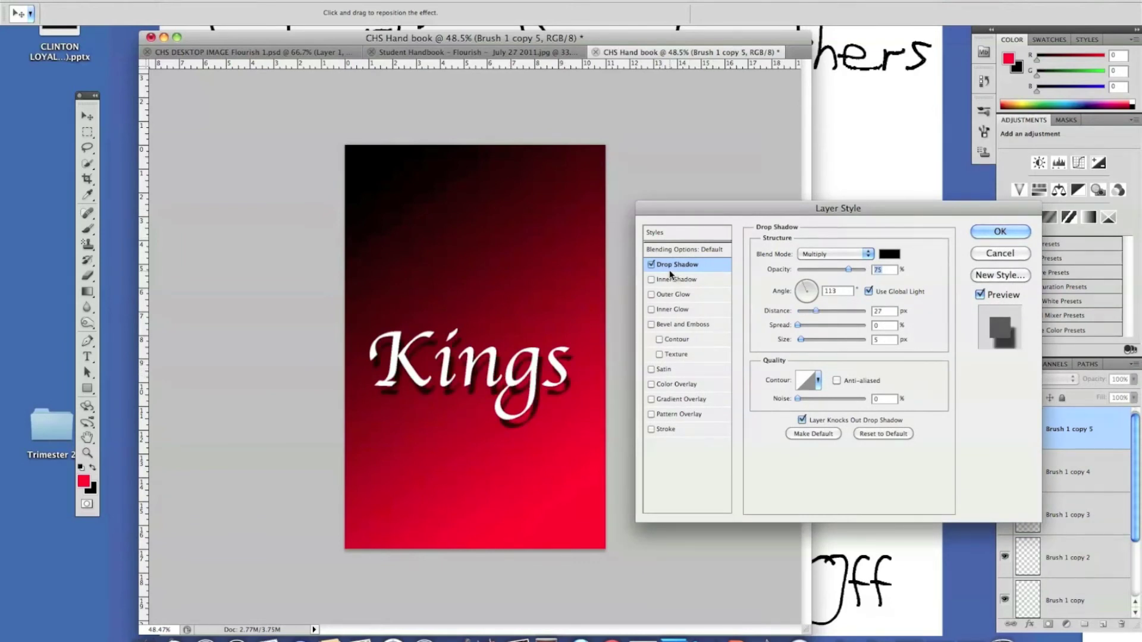
left_click(651, 264)
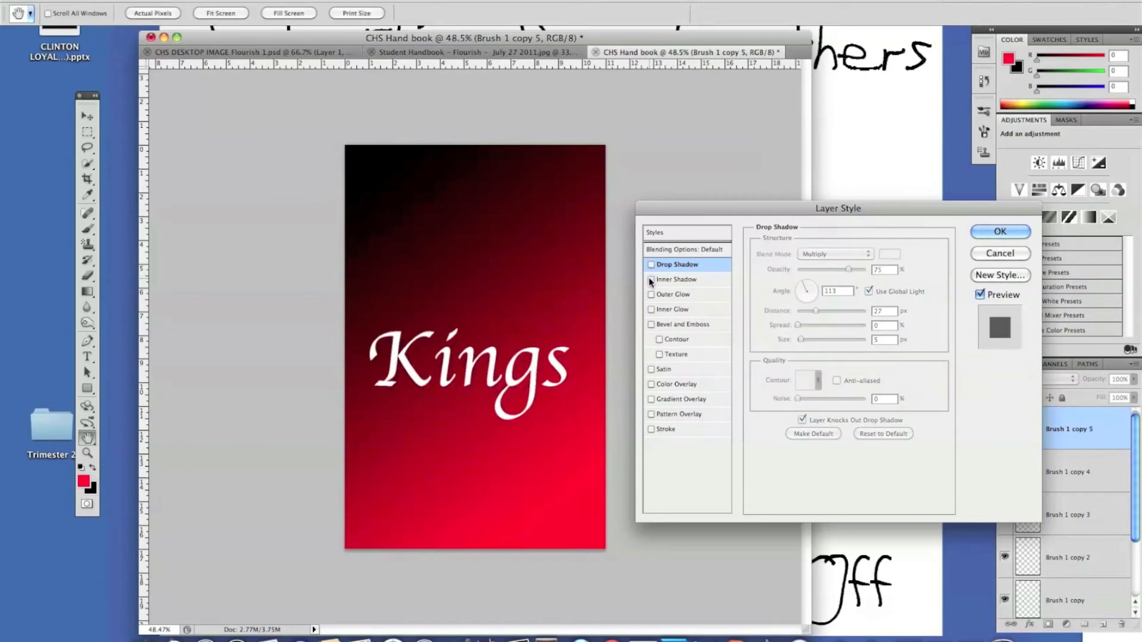
- Try an inner shadow with size 0 px on the Kings lettering and turn it off
left_click(651, 279)
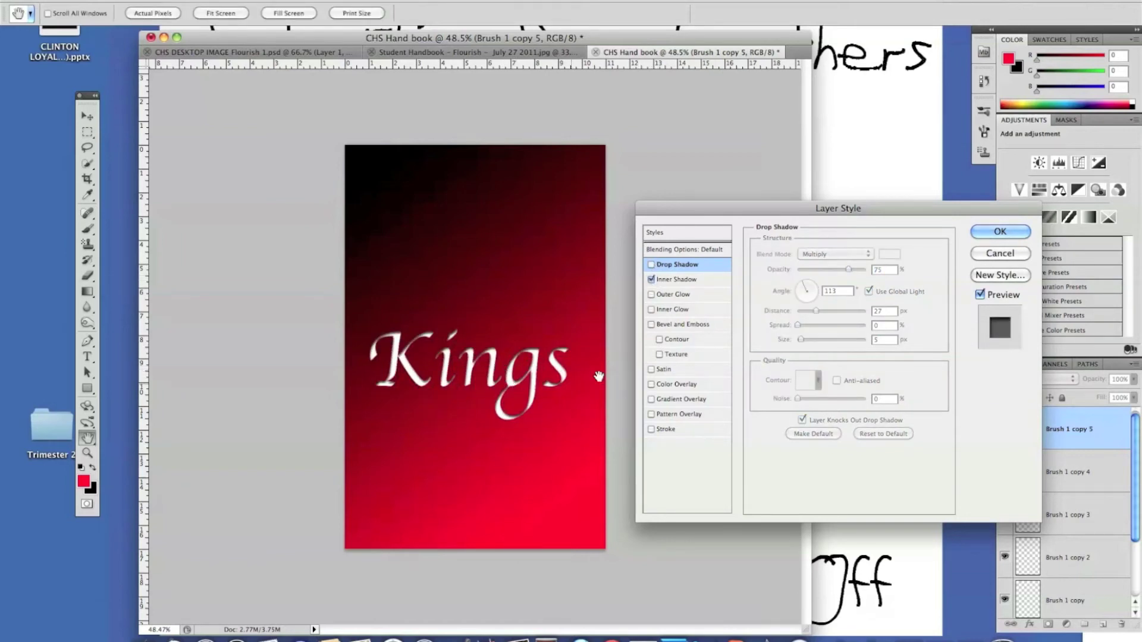
left_click(678, 283)
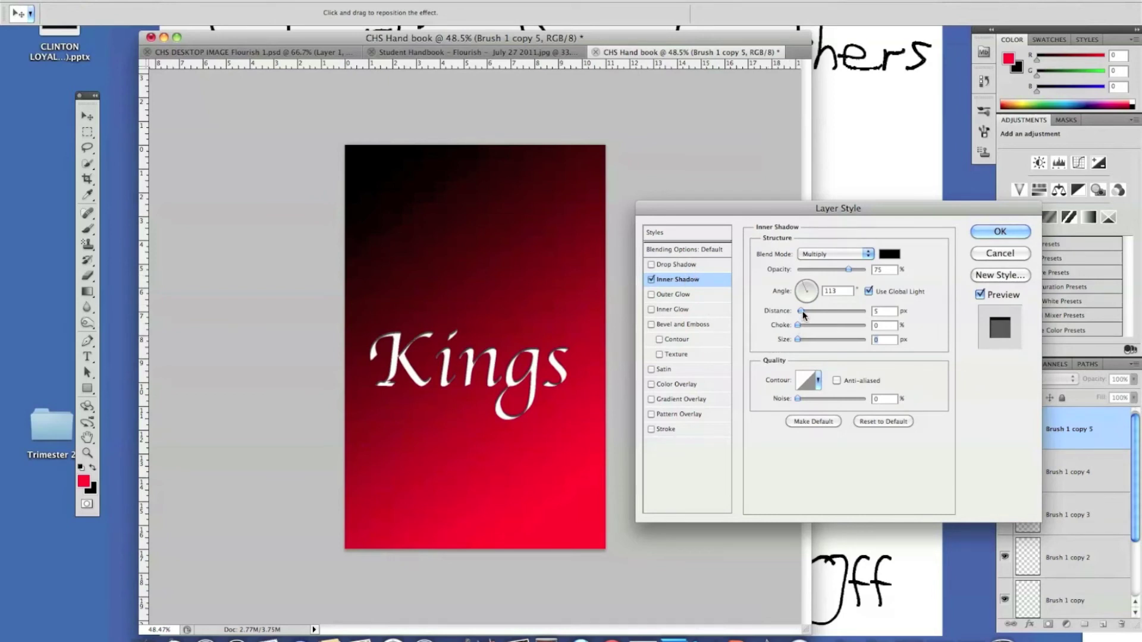
left_click(651, 279)
- Try an outer glow and an inner glow on the Kings lettering, turning each one off again
left_click(651, 294)
left_click(679, 295)
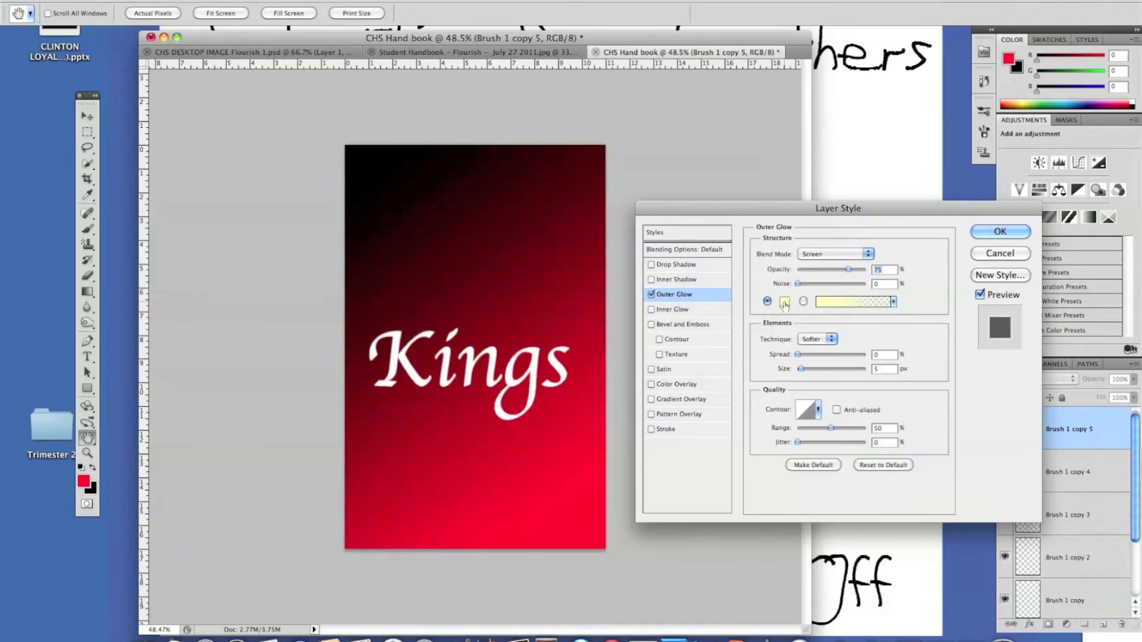
left_click(651, 294)
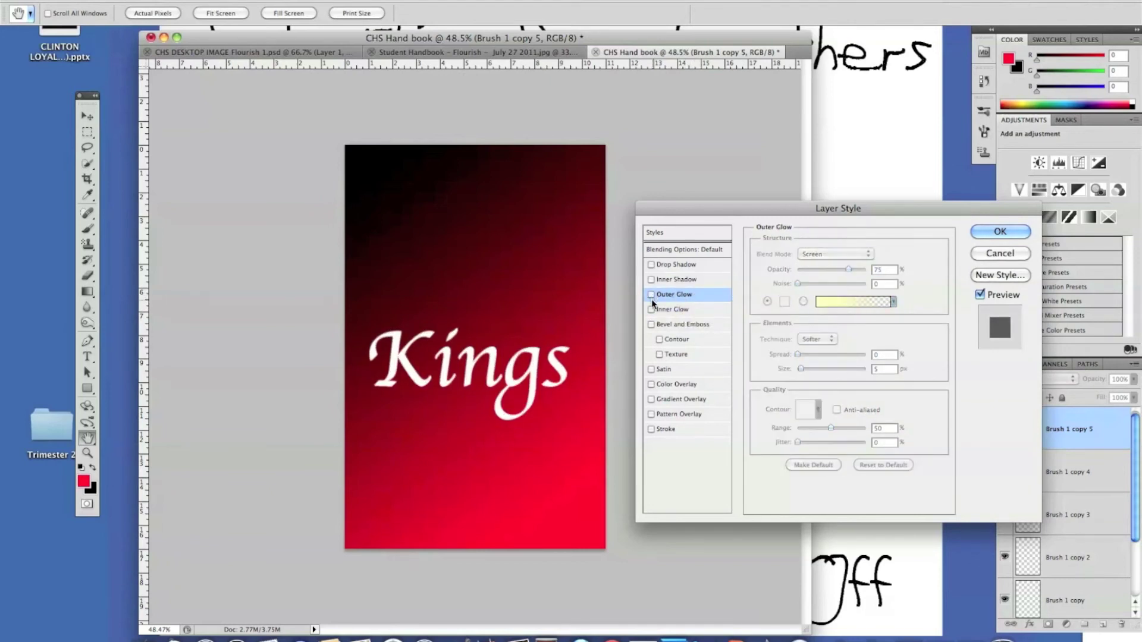
left_click(658, 310)
left_click(651, 309)
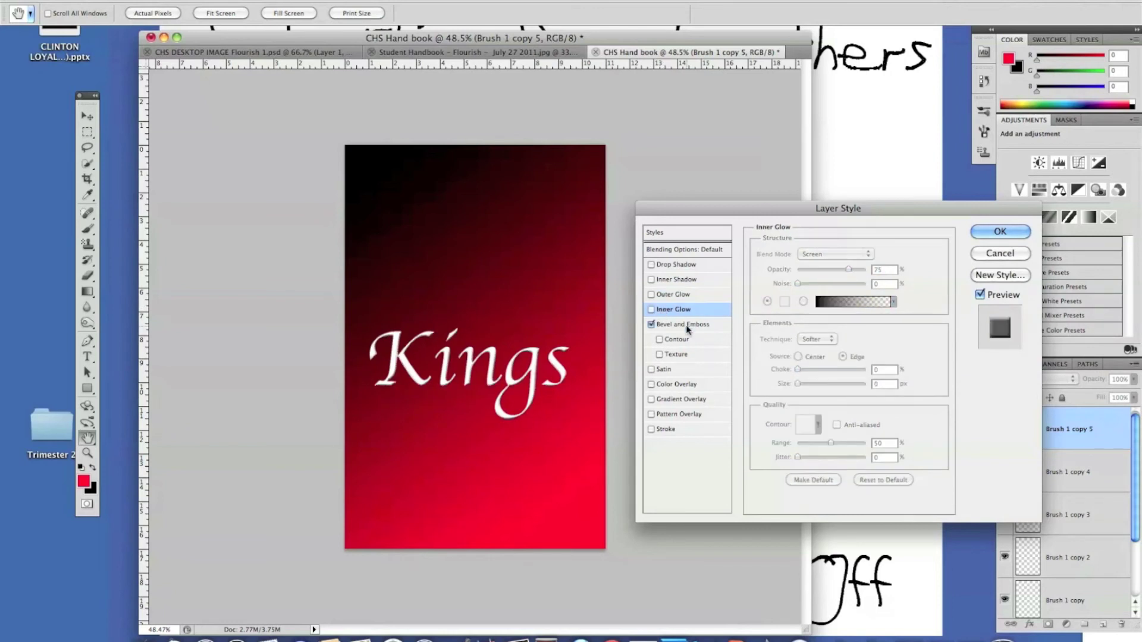
- Apply a smooth inner bevel to the Kings lettering with depth about 461%, size 7 px and soften 6 px
left_click(684, 325)
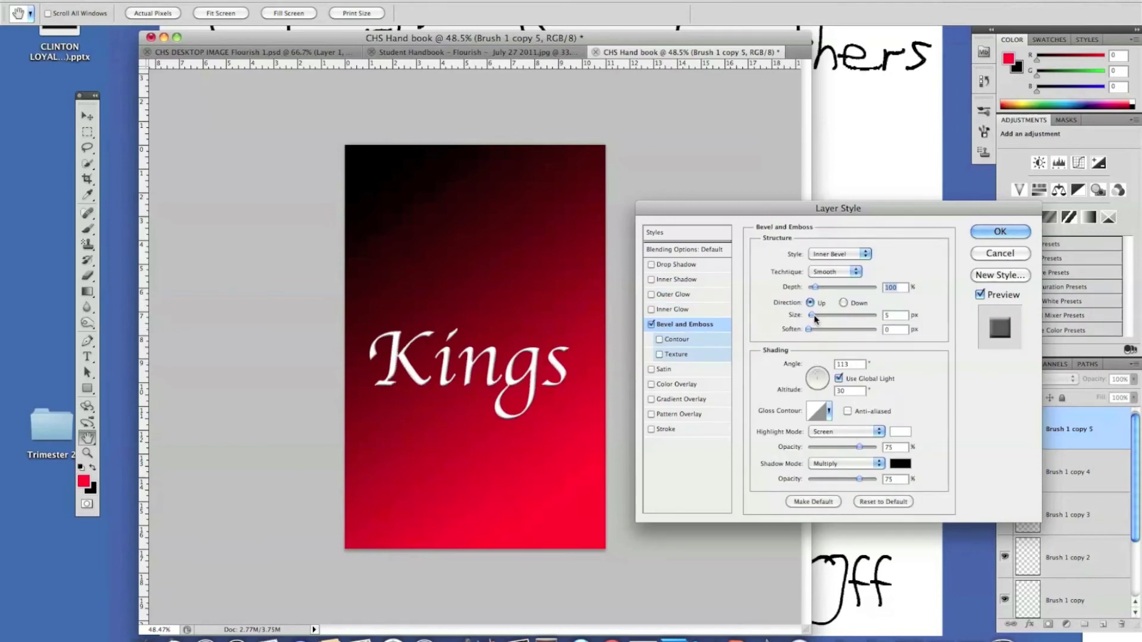
mouse_move(808, 329)
left_mouse_down()
mouse_move(834, 328)
mouse_move(837, 316)
mouse_move(813, 316)
left_mouse_up()
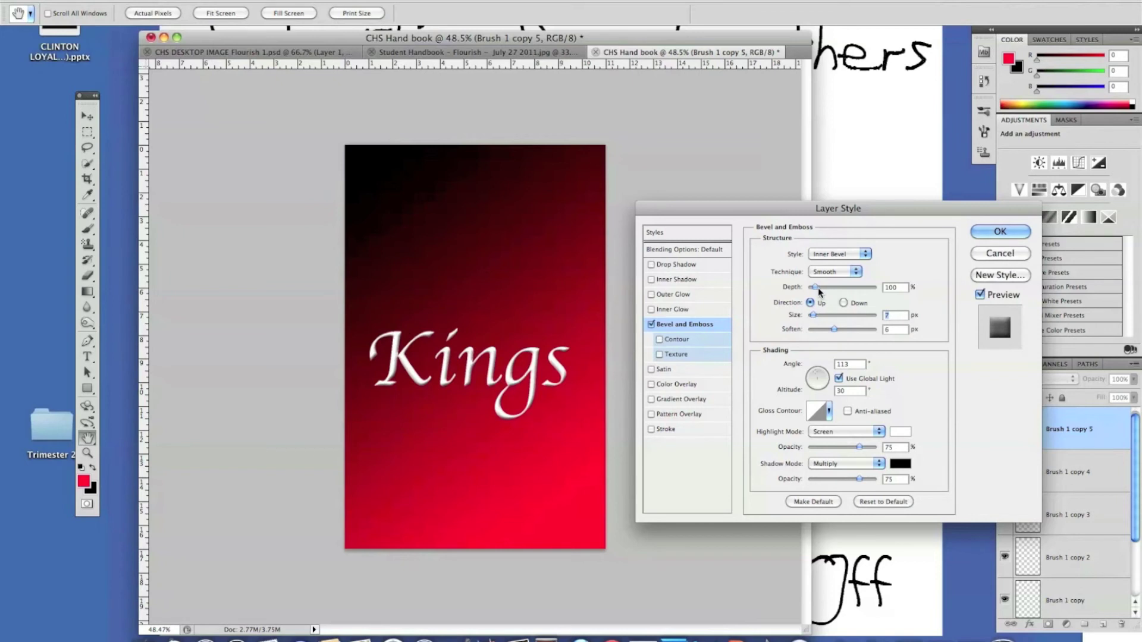
left_click_drag(816, 287, 841, 288)
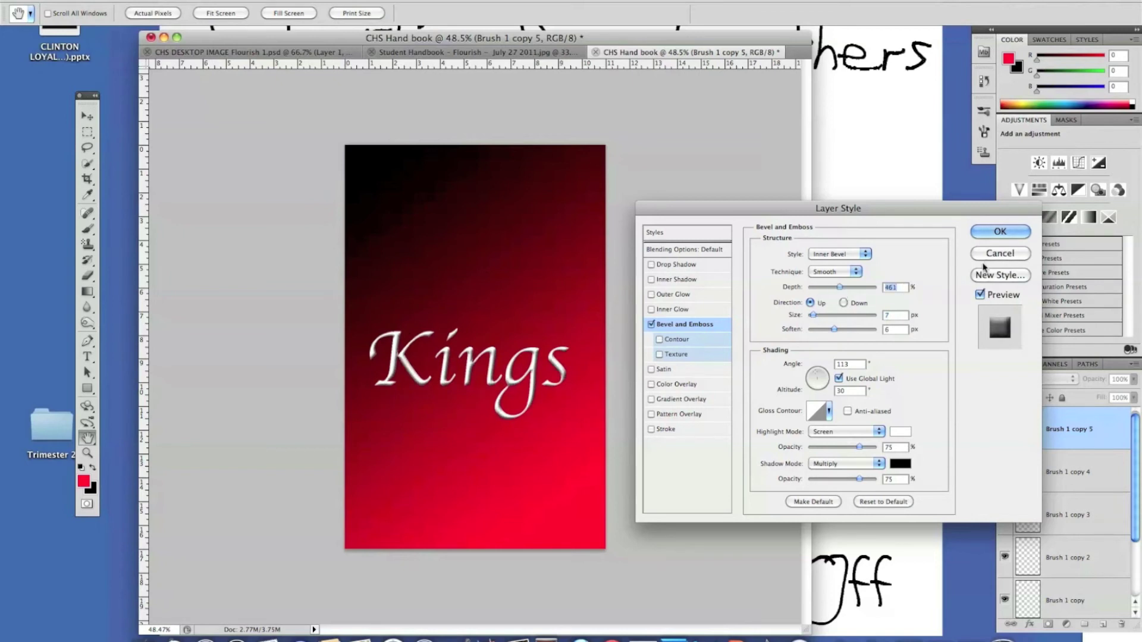
left_click(984, 235)
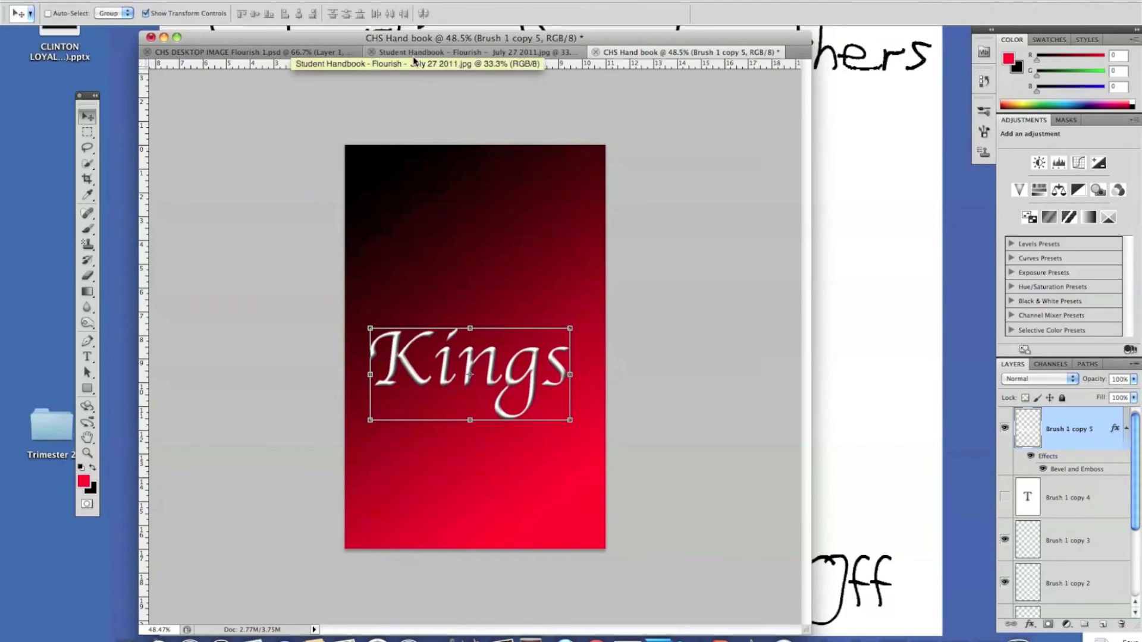
- Examine the whole Student Handbook Flourish cover and the CHS Desktop Image Flourish 1 artwork as finished examples
left_click(415, 55)
key("z")
left_click_drag(554, 439, 548, 435)
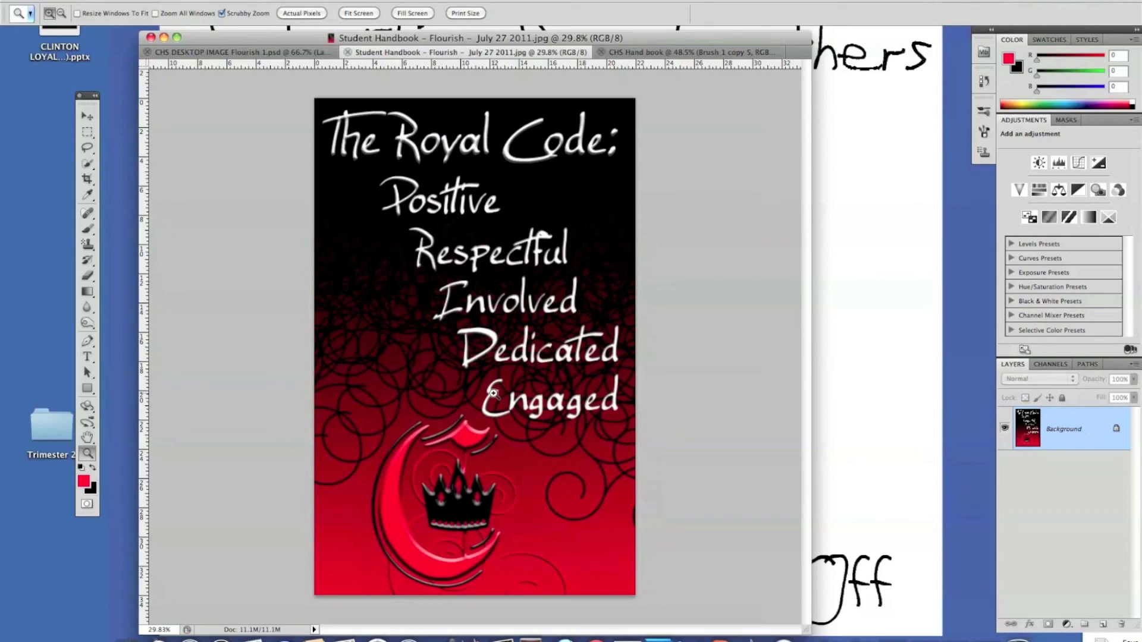
left_click(189, 52)
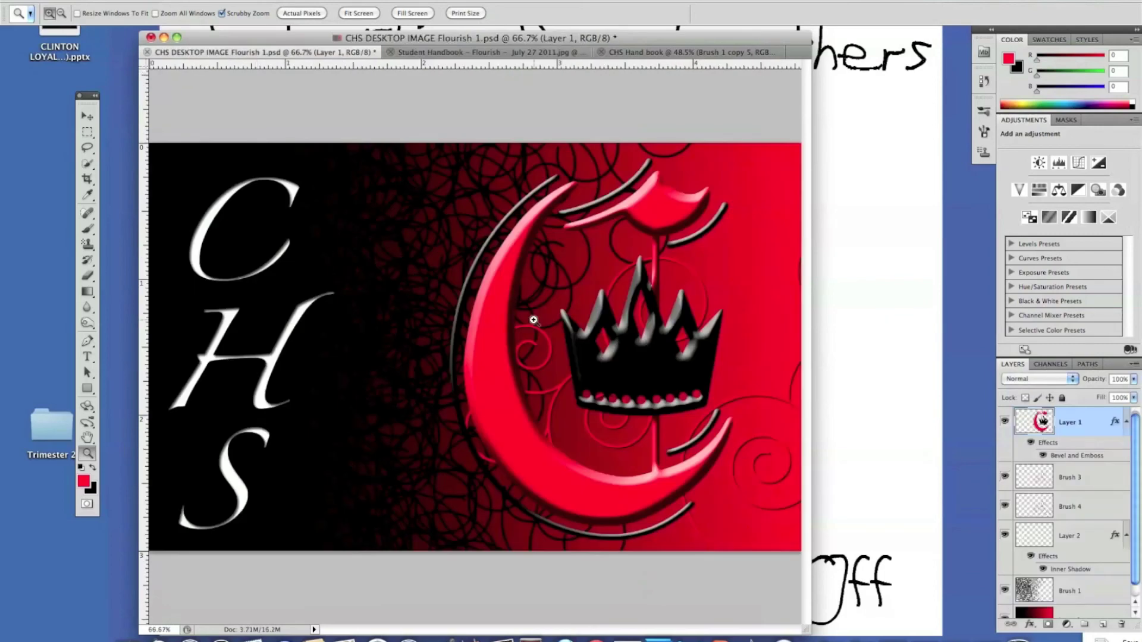